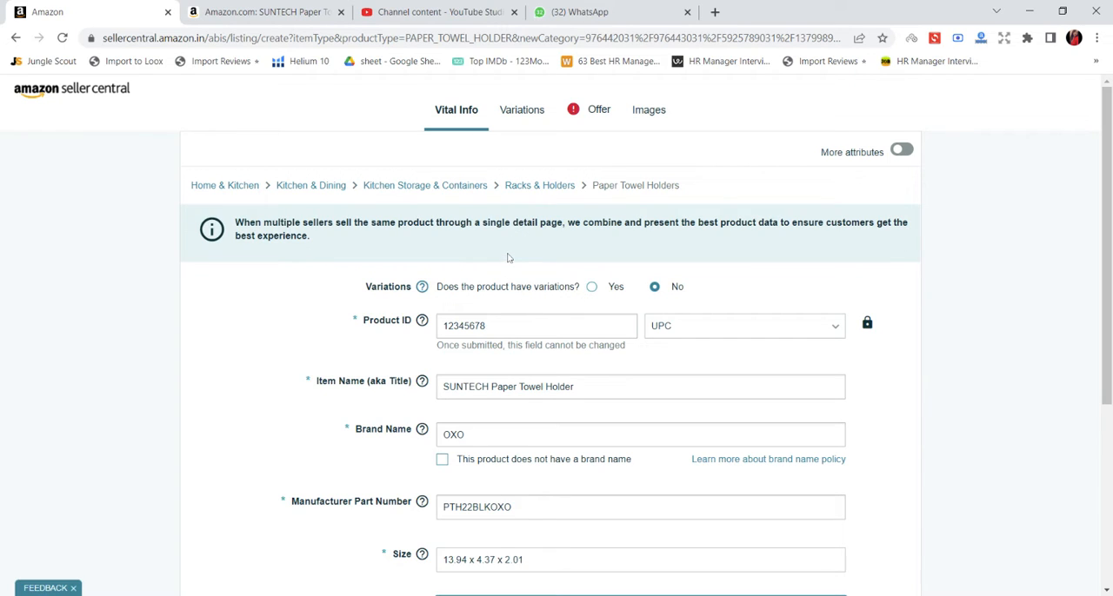
scroll(512, 277, "down", 2)
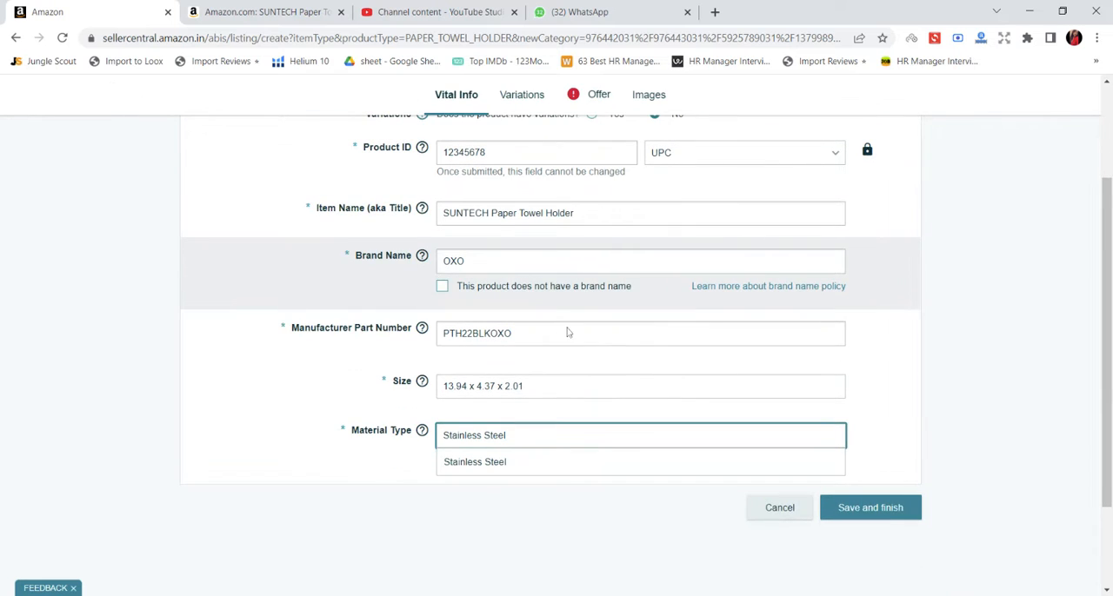
scroll(595, 395, "up", 2)
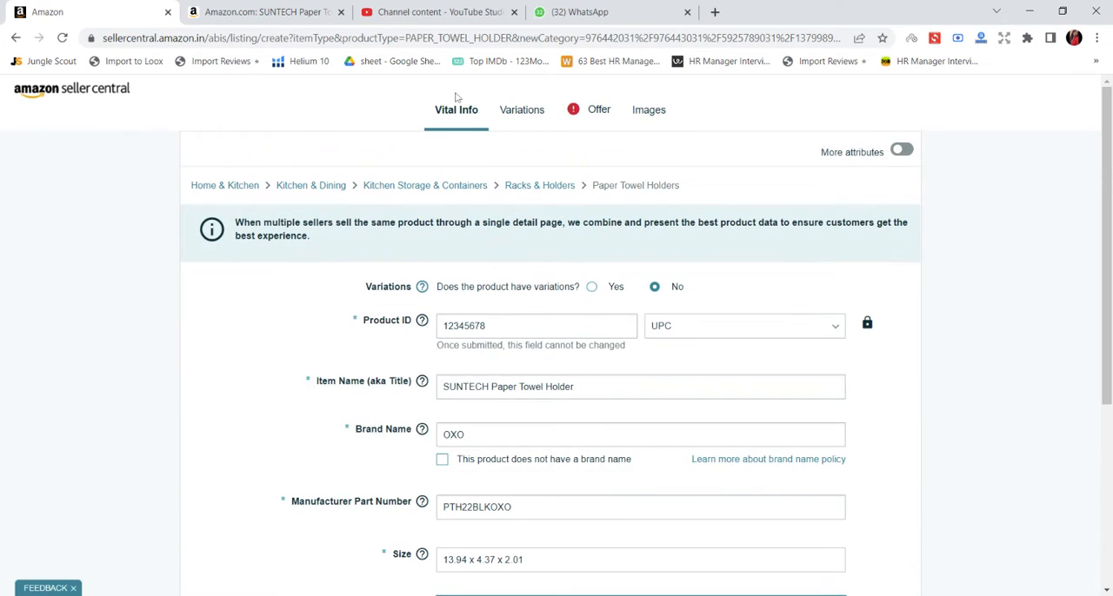
scroll(521, 319, "down", 1)
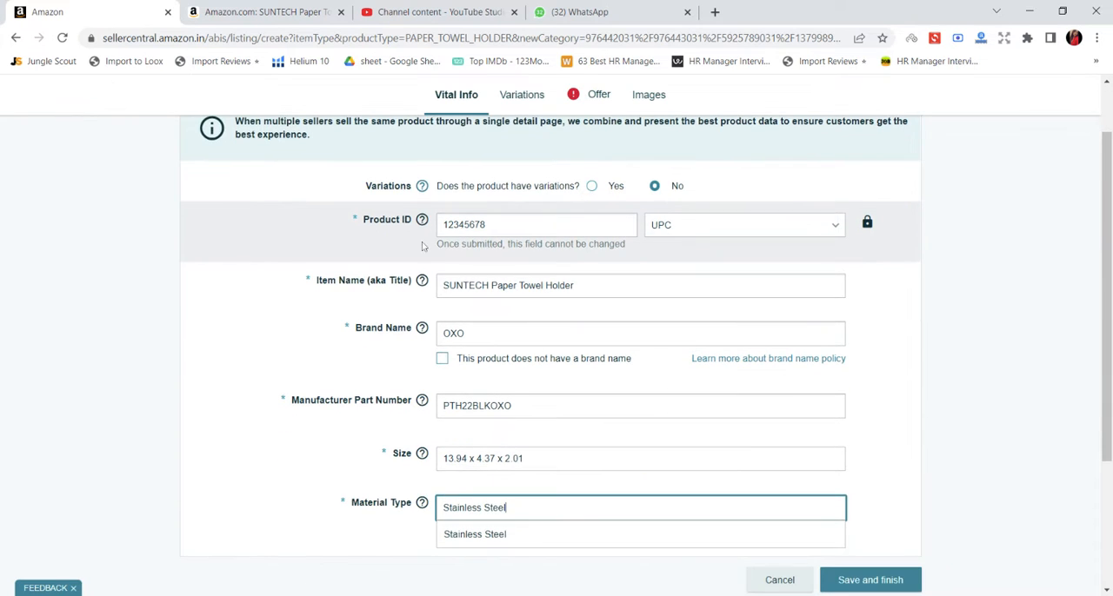
mouse_move(421, 222)
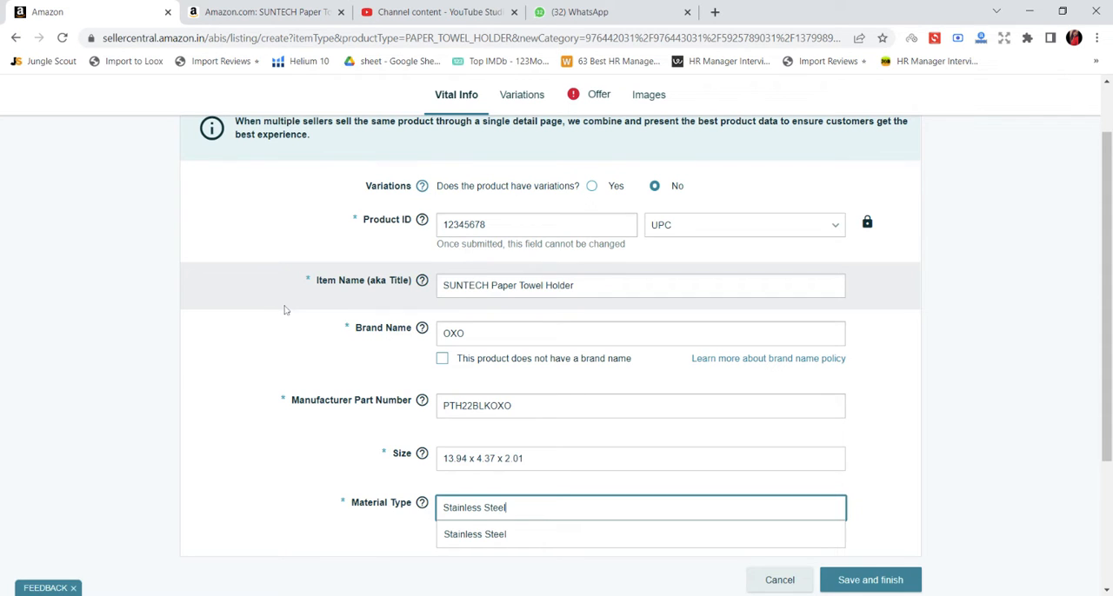
Replace the manufacturer part number with XOXO-BLK-PTH4622.
scroll(283, 346, "down", 1)
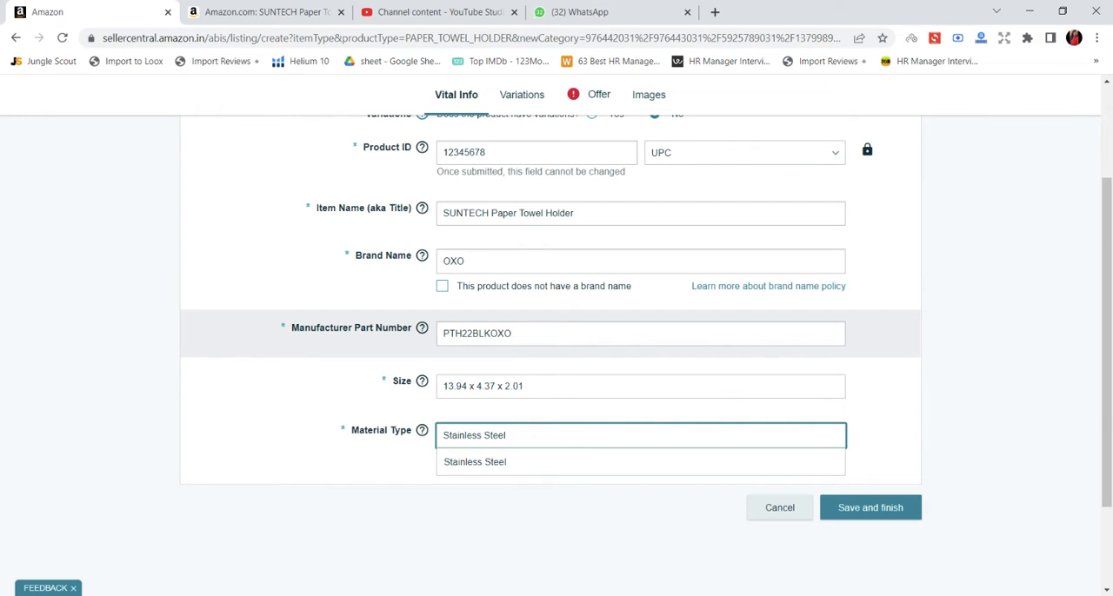
left_click_drag(514, 334, 423, 340)
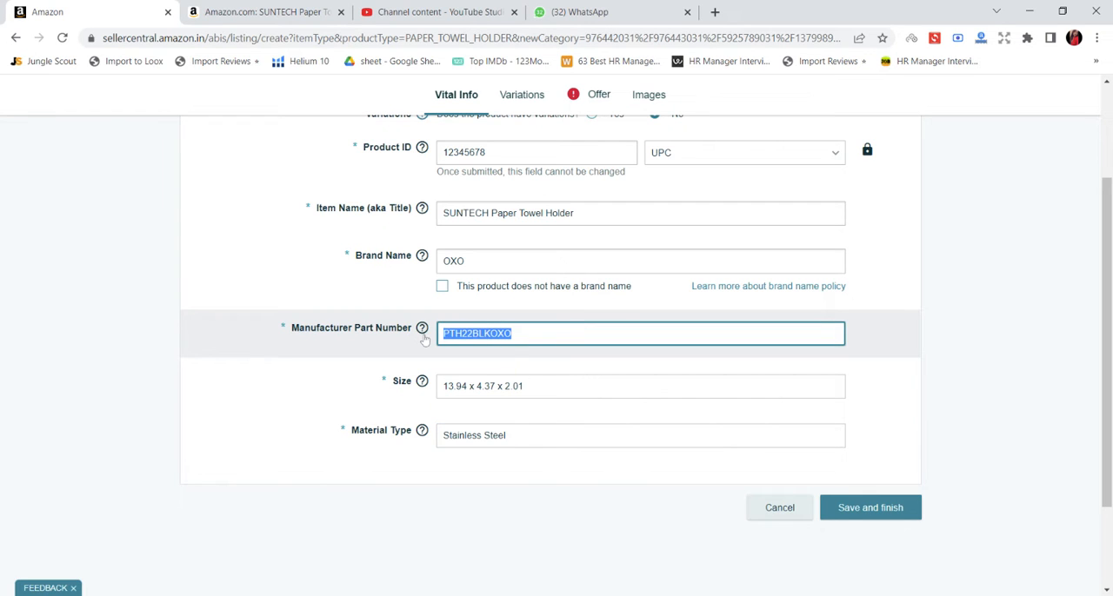
key("BackSpace")
type("XOX")
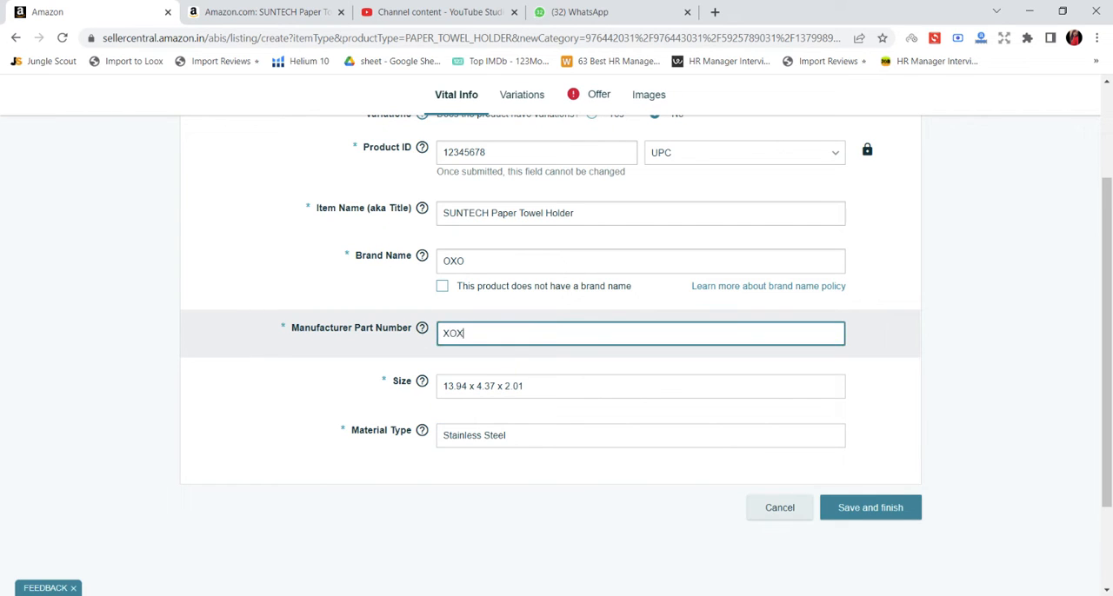
type("O-BLK-PTH4622")
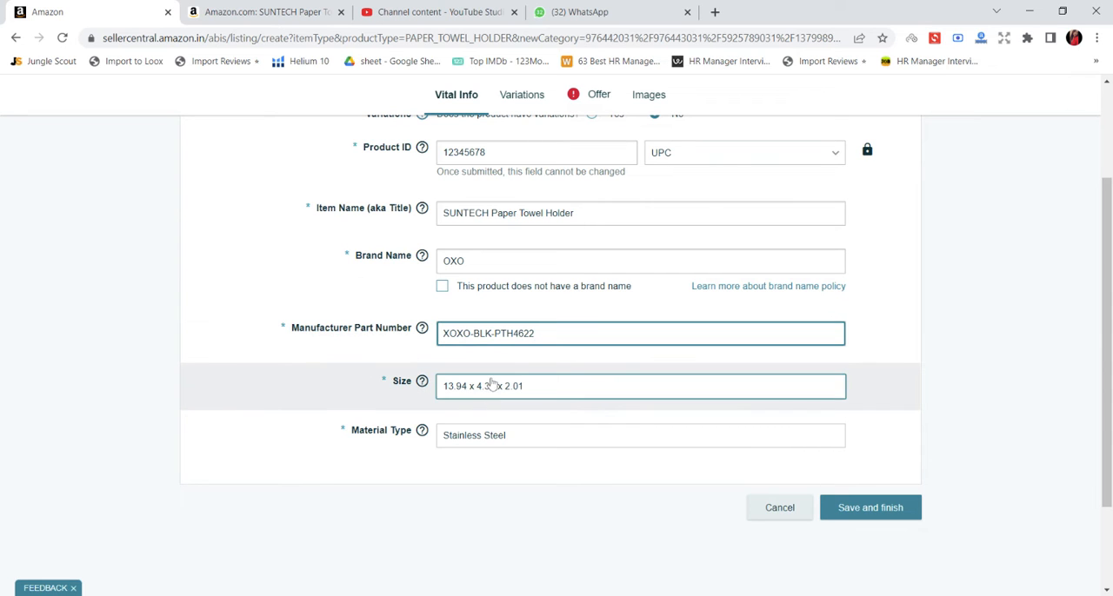
Open the variation settings of the paper towel holder listing.
scroll(556, 278, "up", 2)
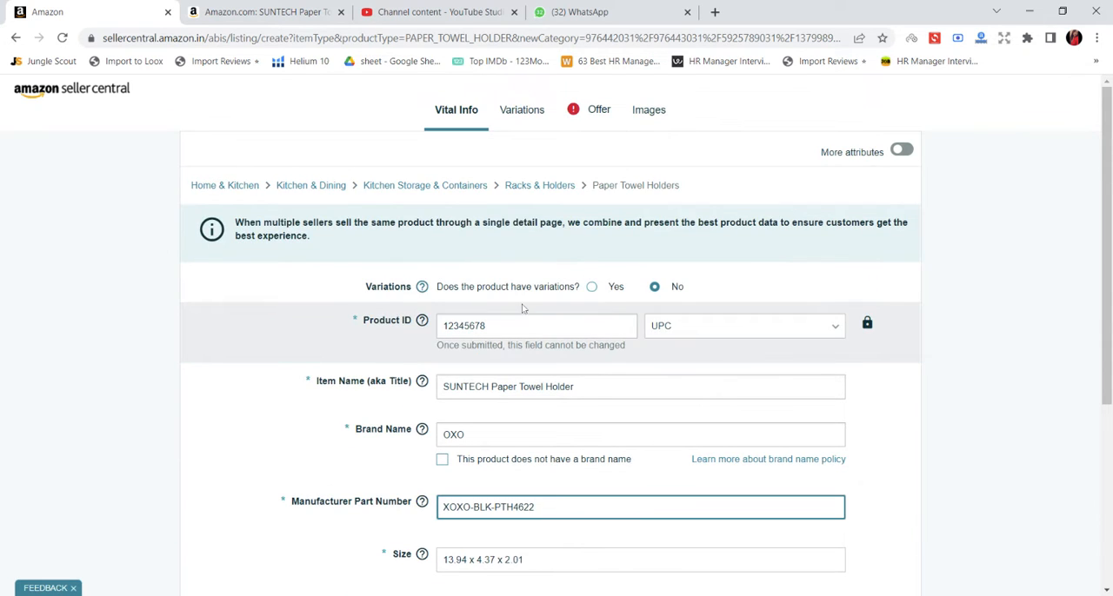
left_click(526, 110)
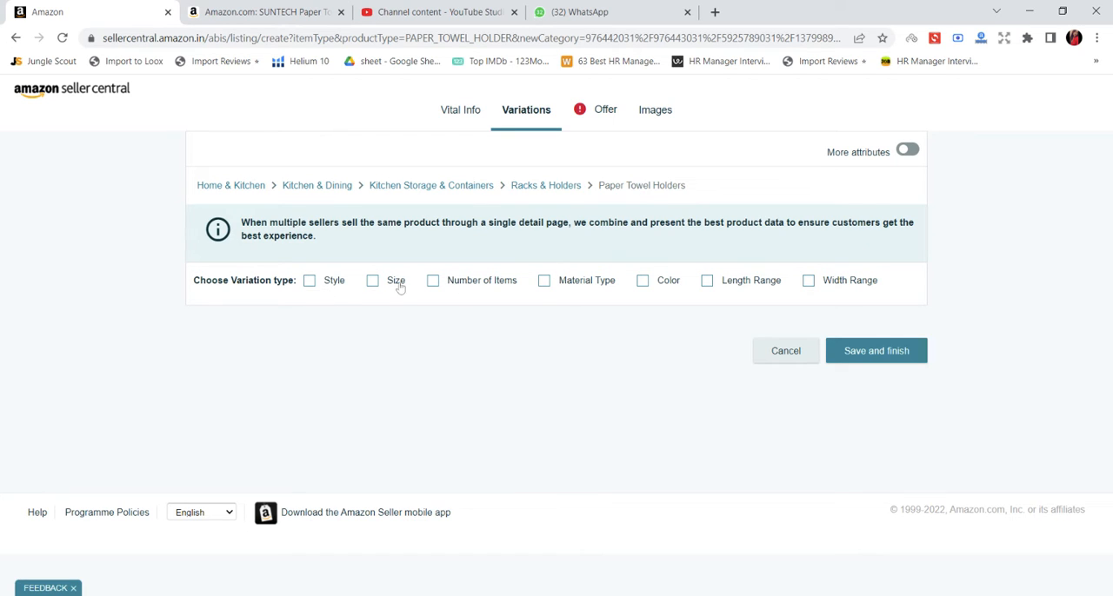
left_click(311, 283)
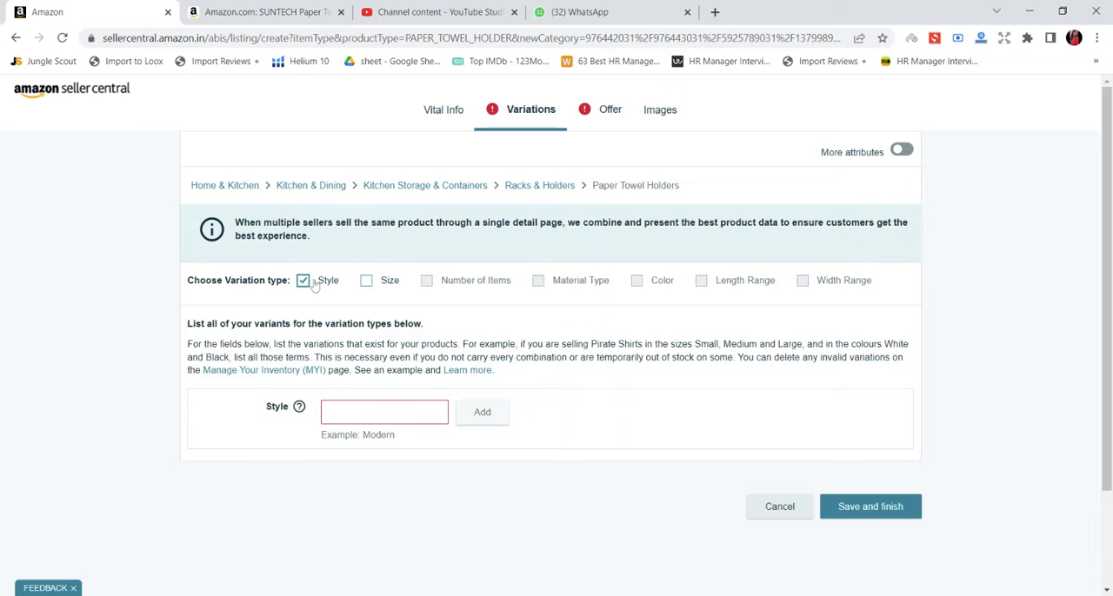
left_click(368, 282)
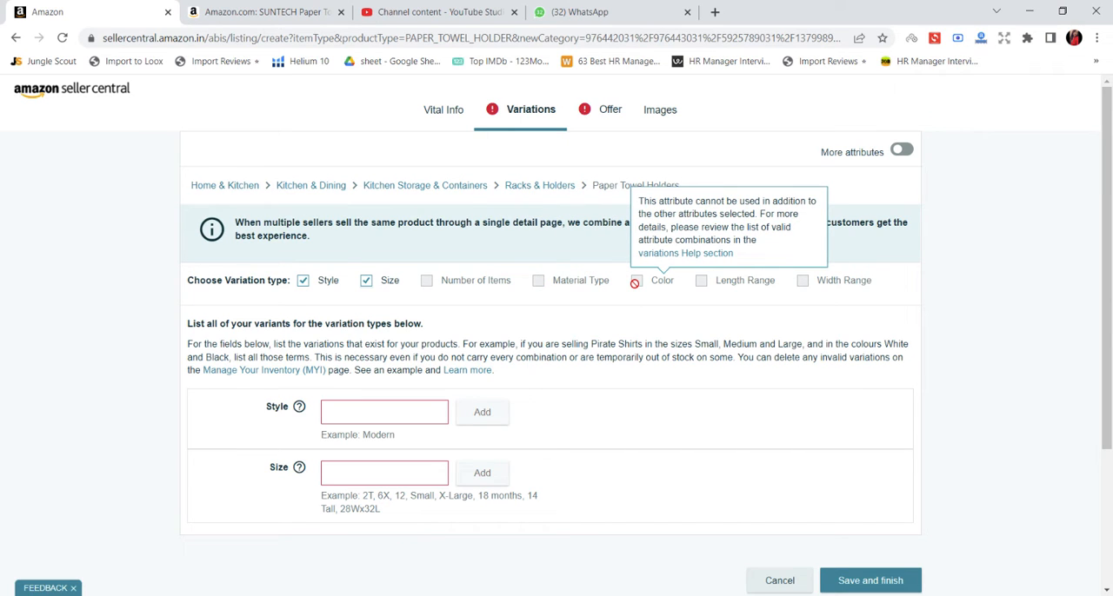
left_click(303, 280)
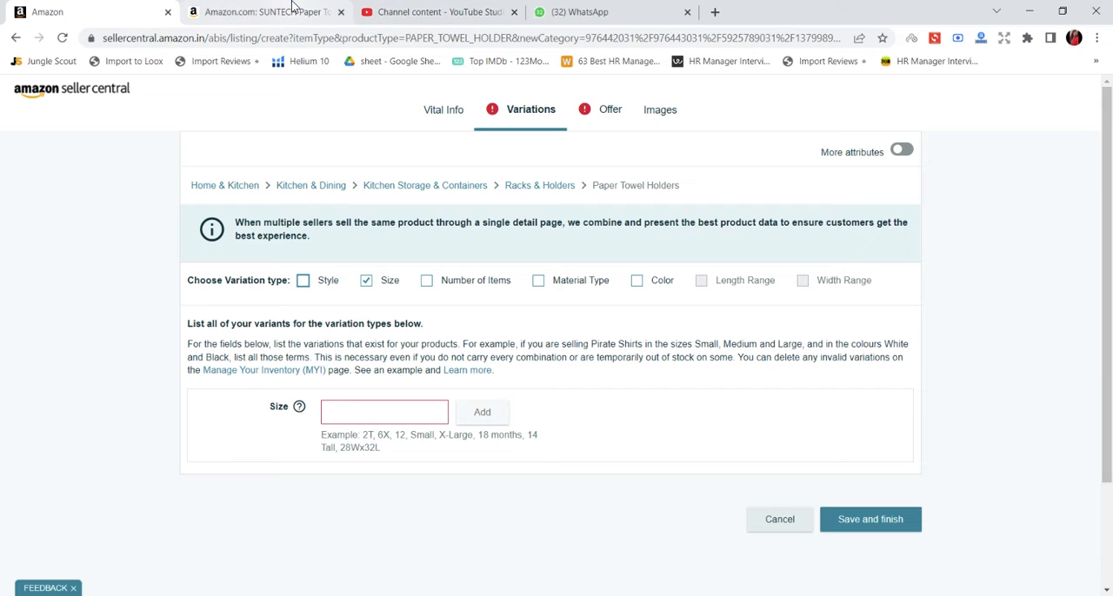
left_click(365, 281)
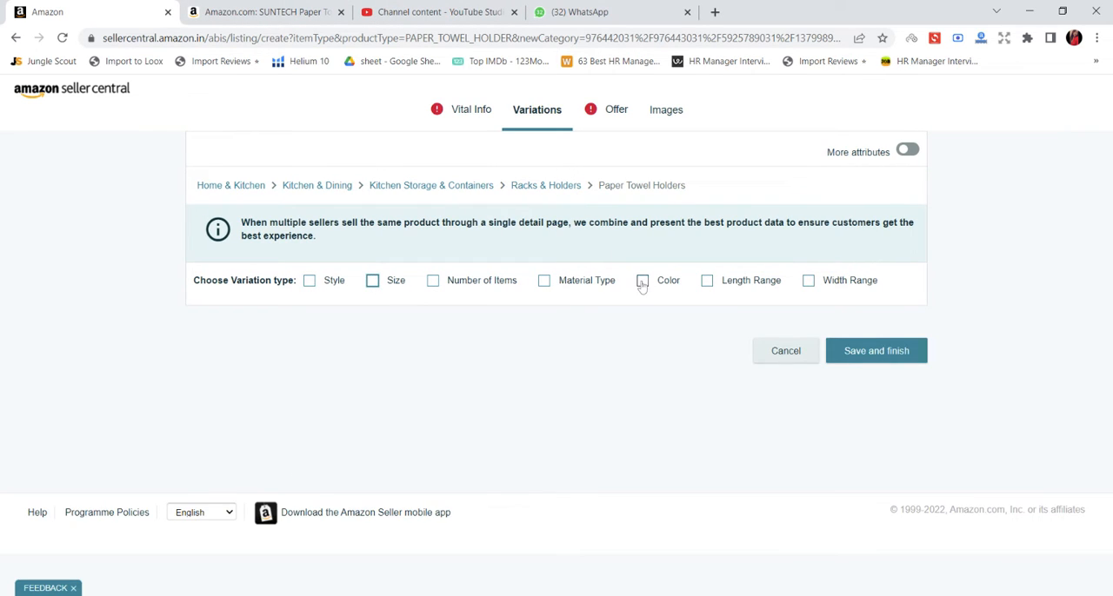
Choose Color as the variation type and check the colour options on the SUNTECH paper towel holder's Amazon page.
left_click(636, 281)
left_click(281, 7)
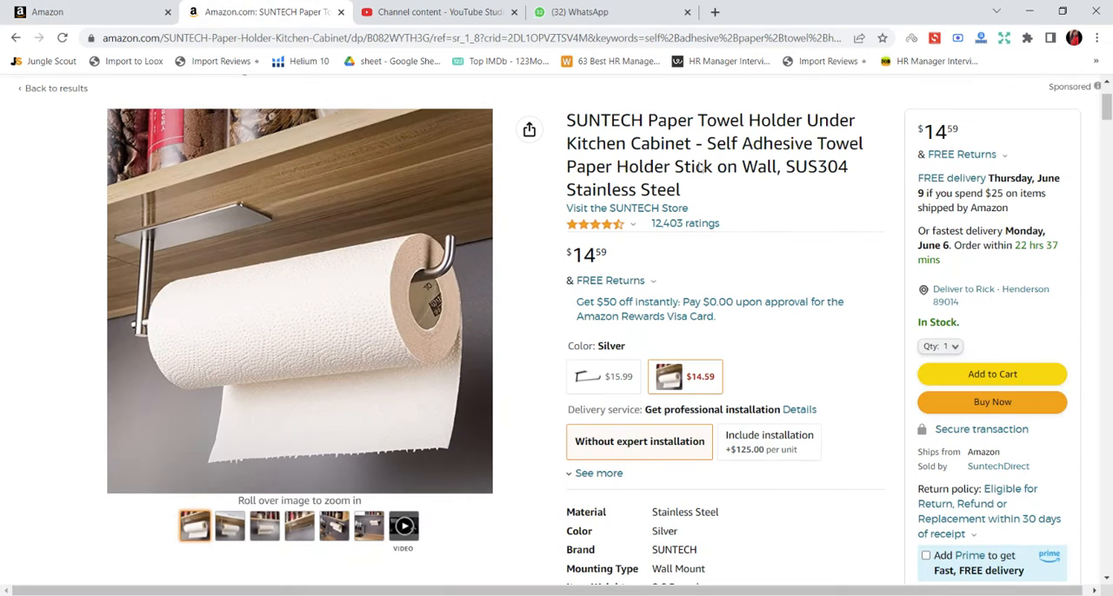
scroll(602, 327, "down", 1)
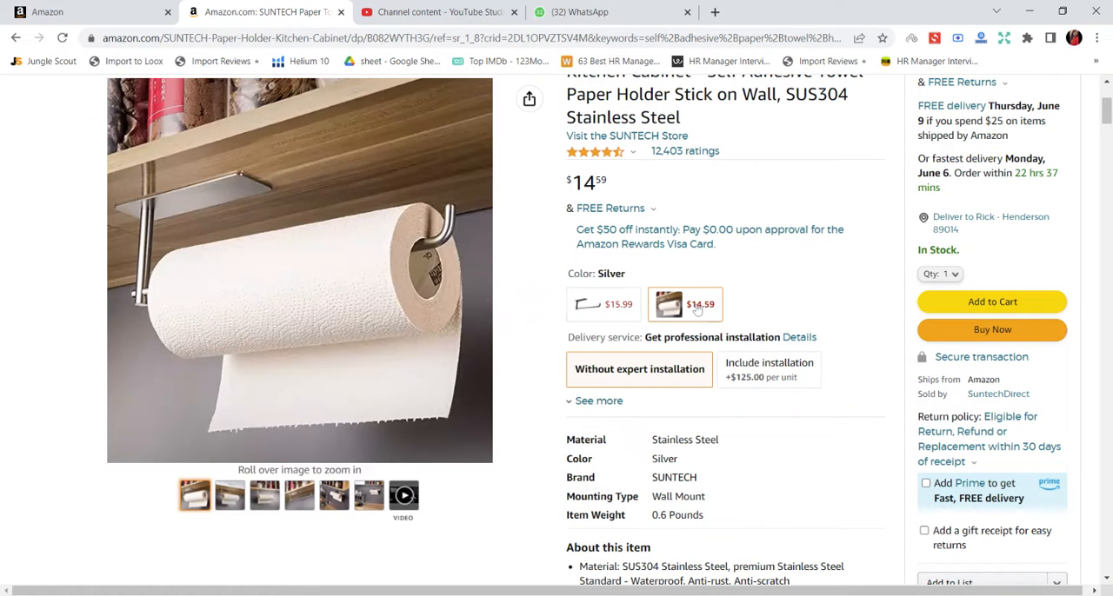
left_click(74, 10)
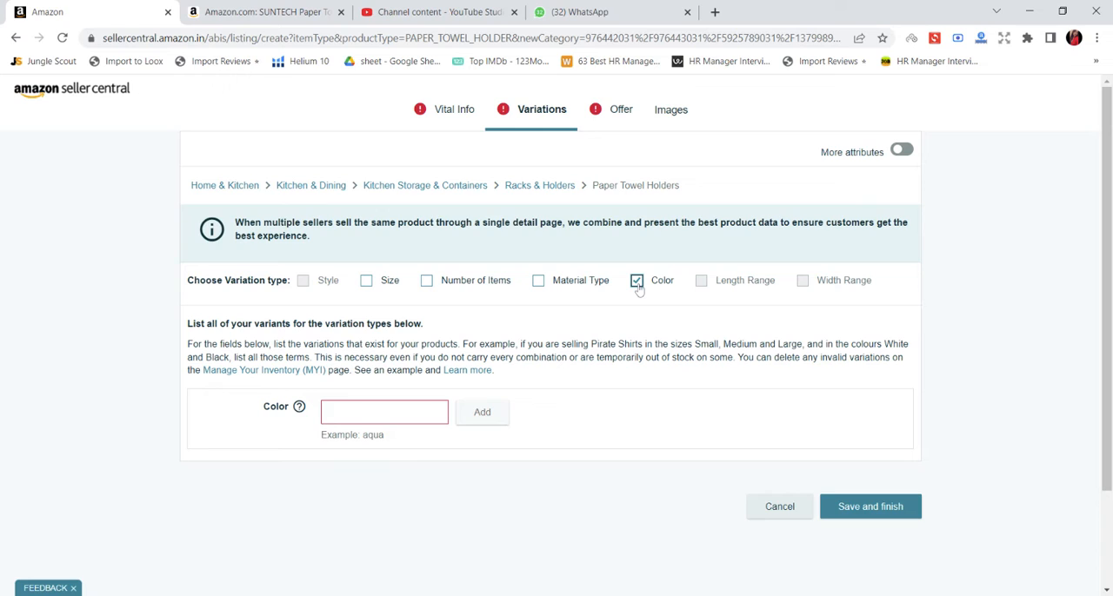
Add Balck and Silver as the colour variants.
left_click(374, 412)
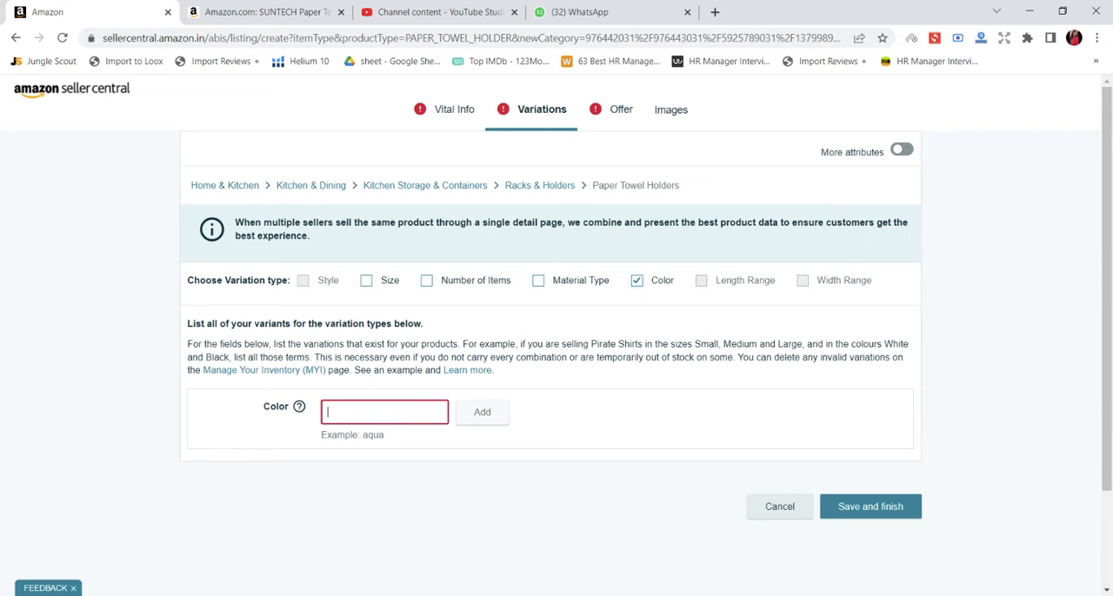
type("Balck")
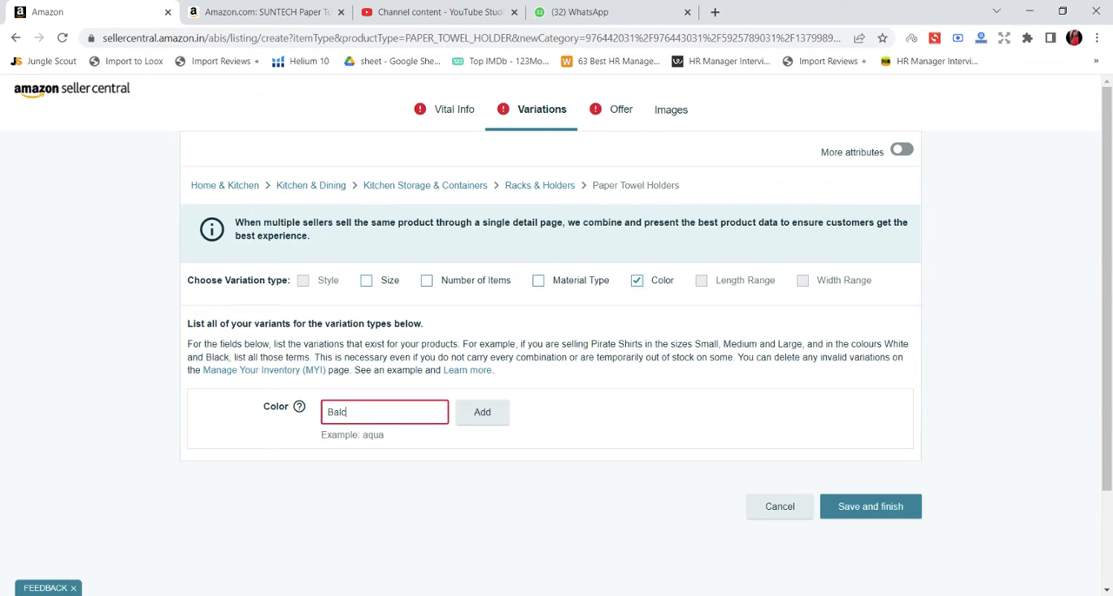
left_click(487, 415)
left_click(382, 412)
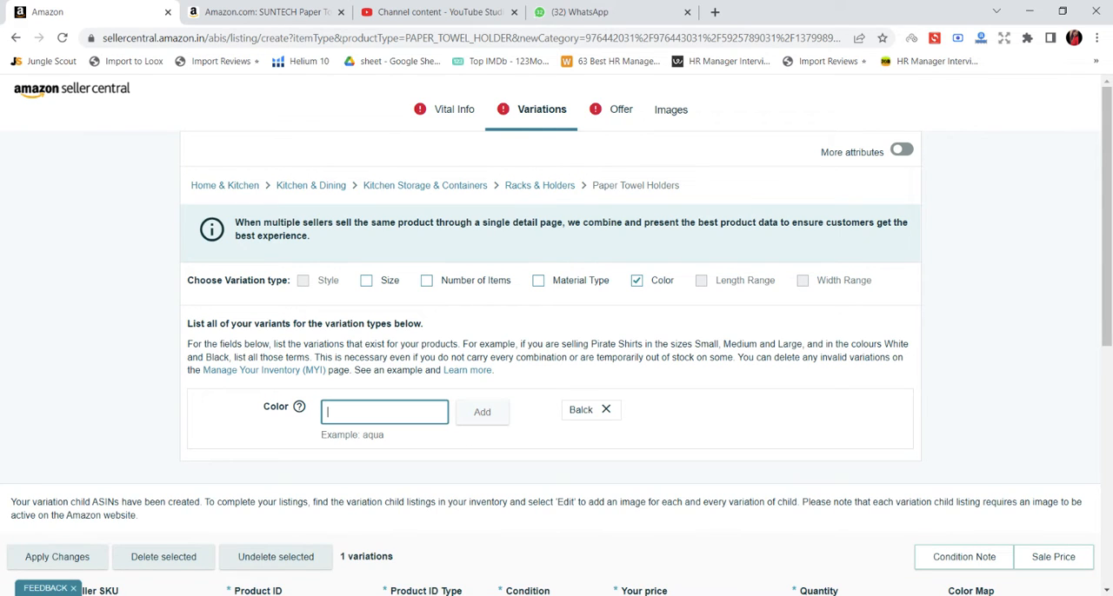
type("Silver")
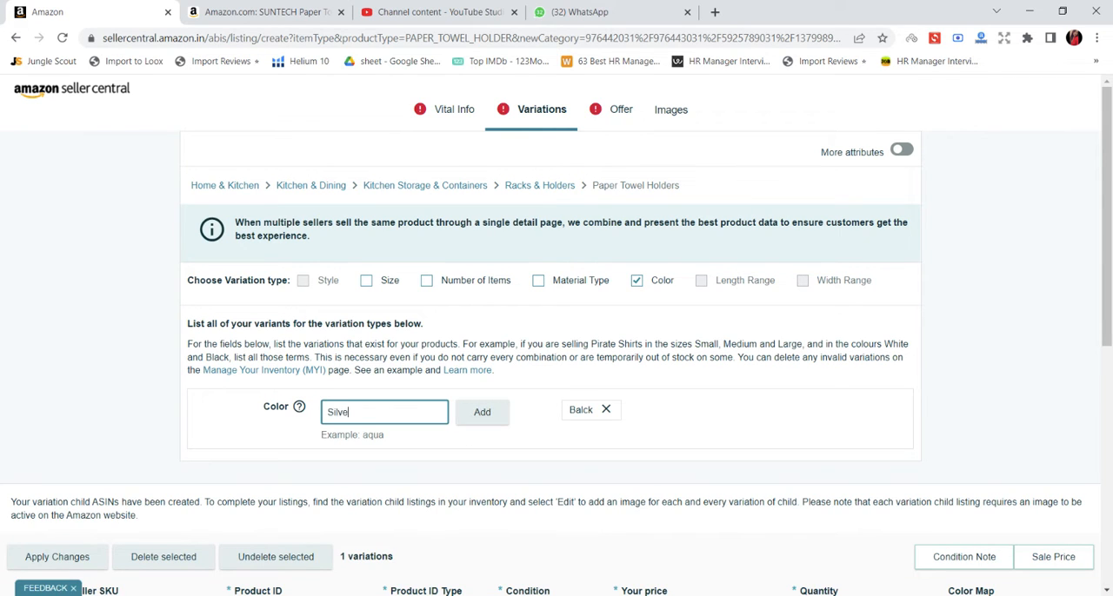
left_click(484, 412)
Set the seller SKU of the Balck variation to XOXO-BLK-PTH2246.
scroll(704, 356, "down", 2)
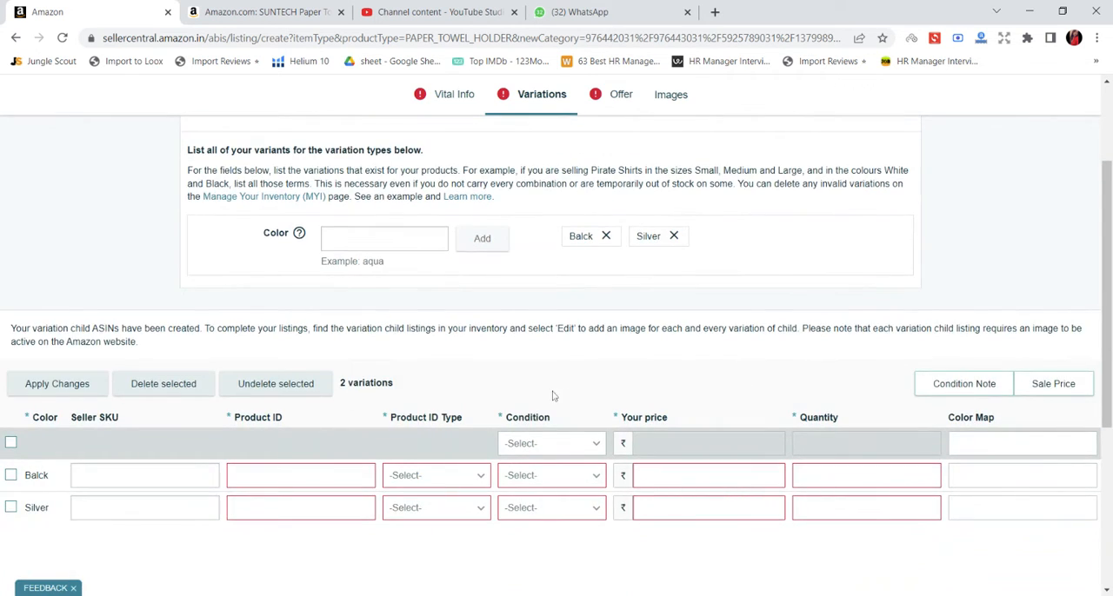
scroll(551, 392, "down", 2)
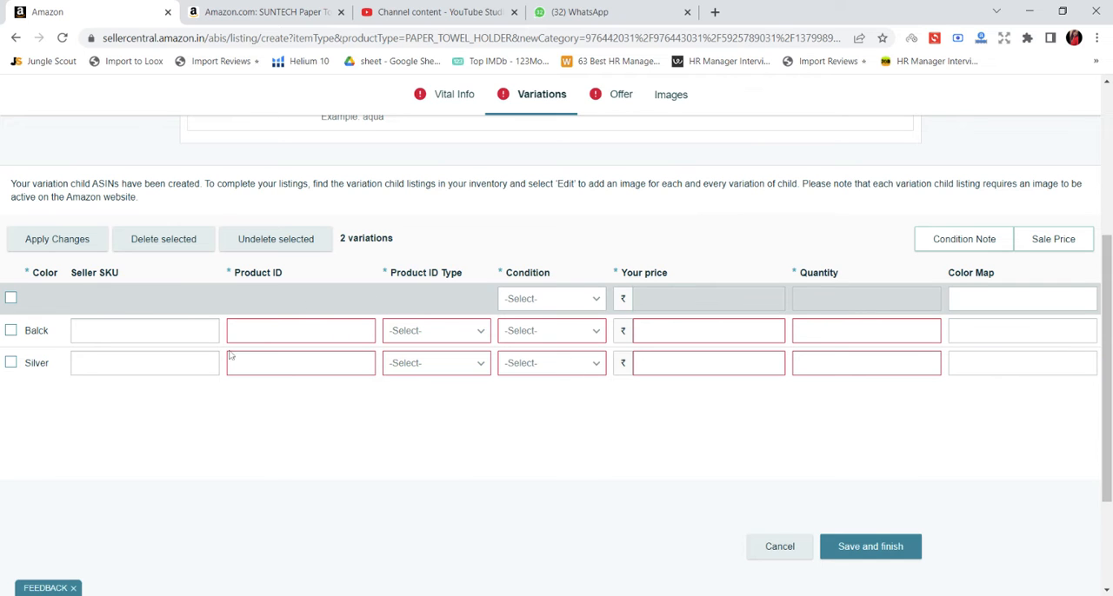
scroll(385, 296, "up", 2)
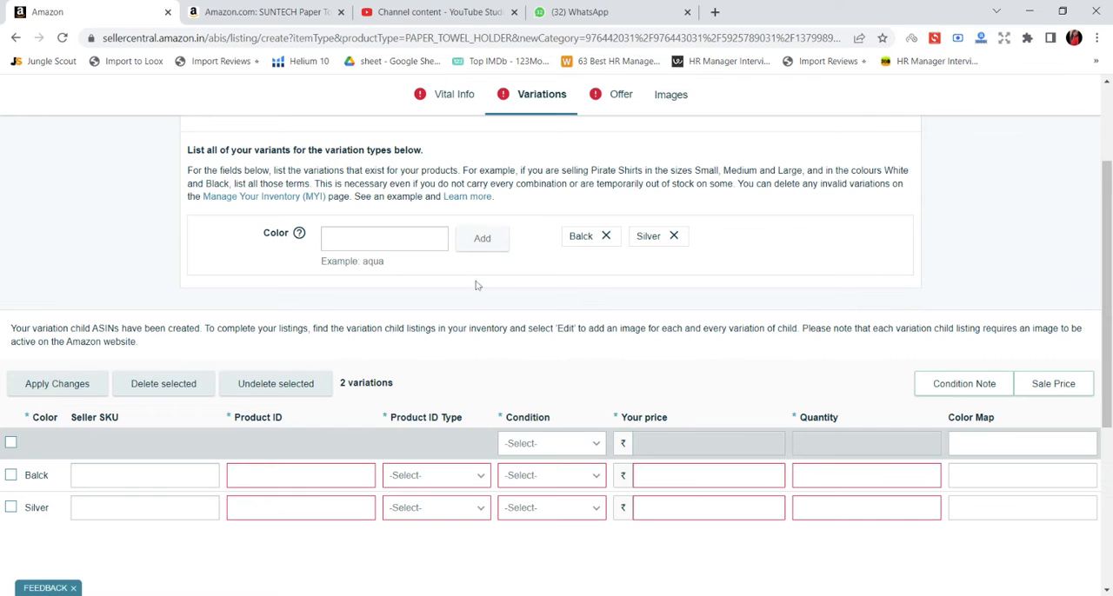
scroll(479, 300, "down", 2)
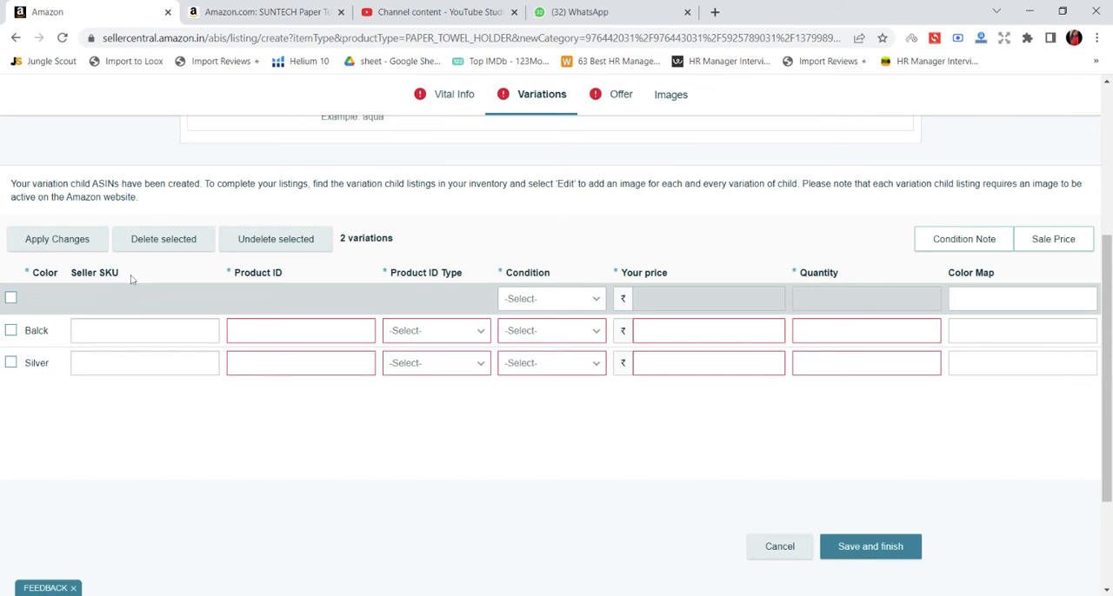
left_click(142, 323)
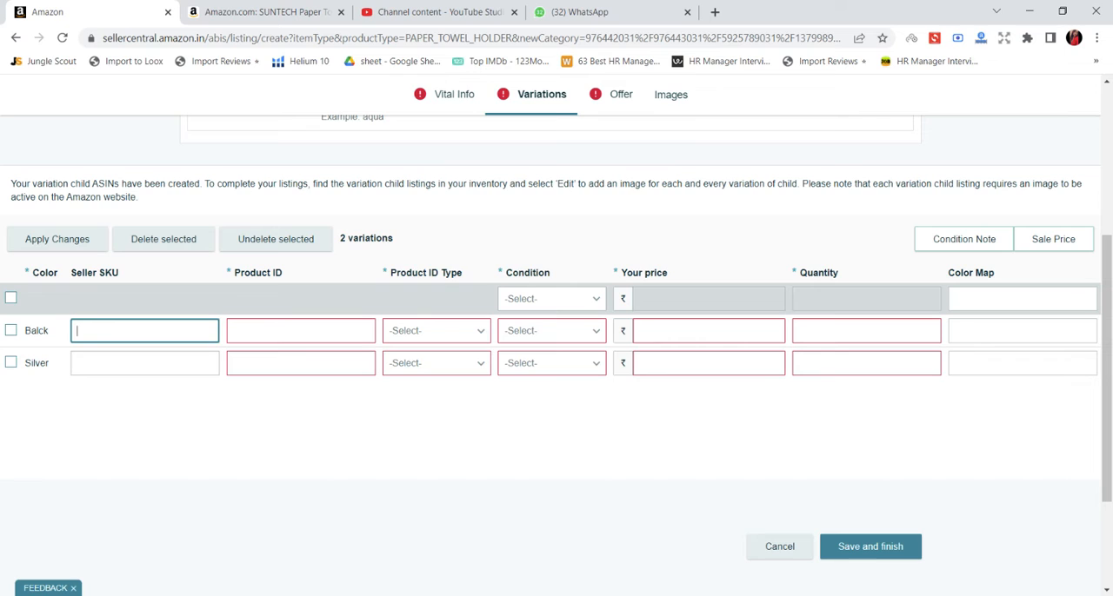
type("XOXO-BLK-PTH2246")
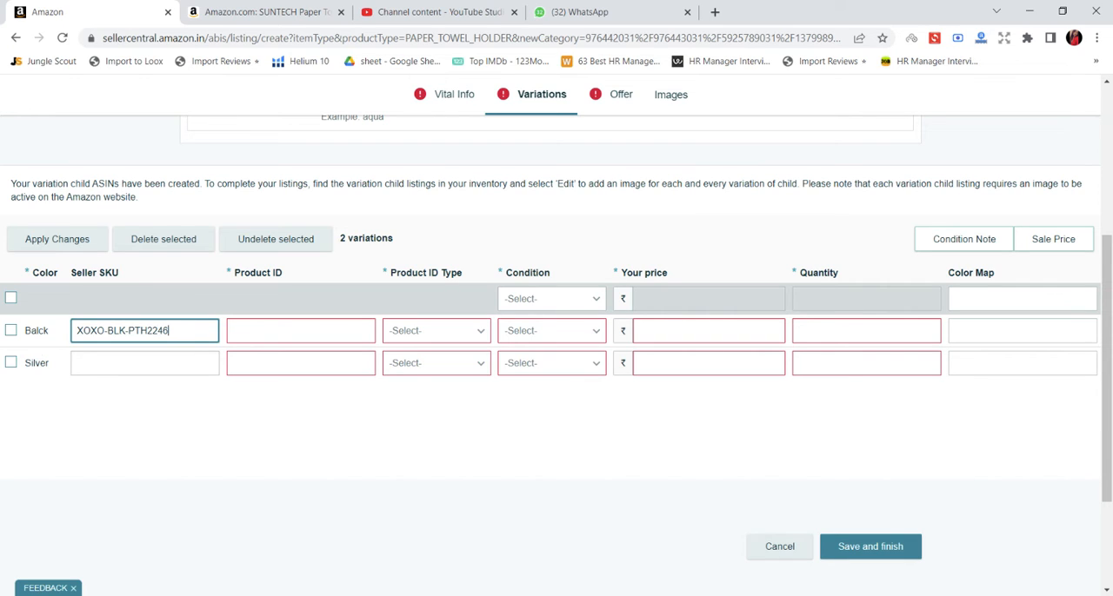
Set the seller SKU of the Silver variation to XOXO-SLVR-PTH2246.
left_click(80, 365)
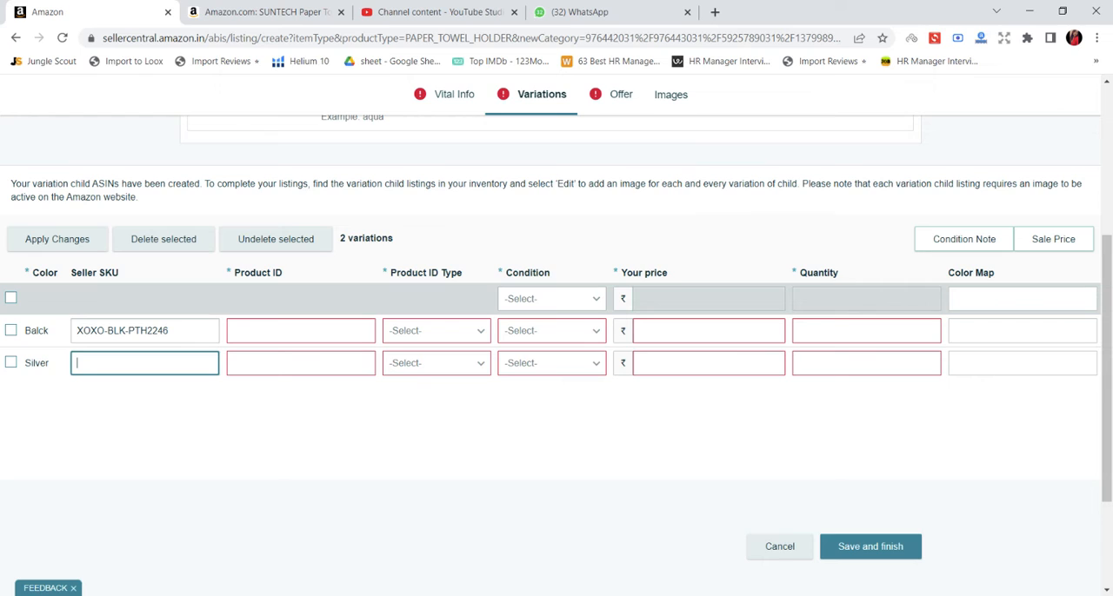
type("X")
key("BackSpace")
type("XOXO-SLVR-PTH2246")
Set the product ID type of both colour variations to UPC and close the WhatsApp page.
left_click(434, 331)
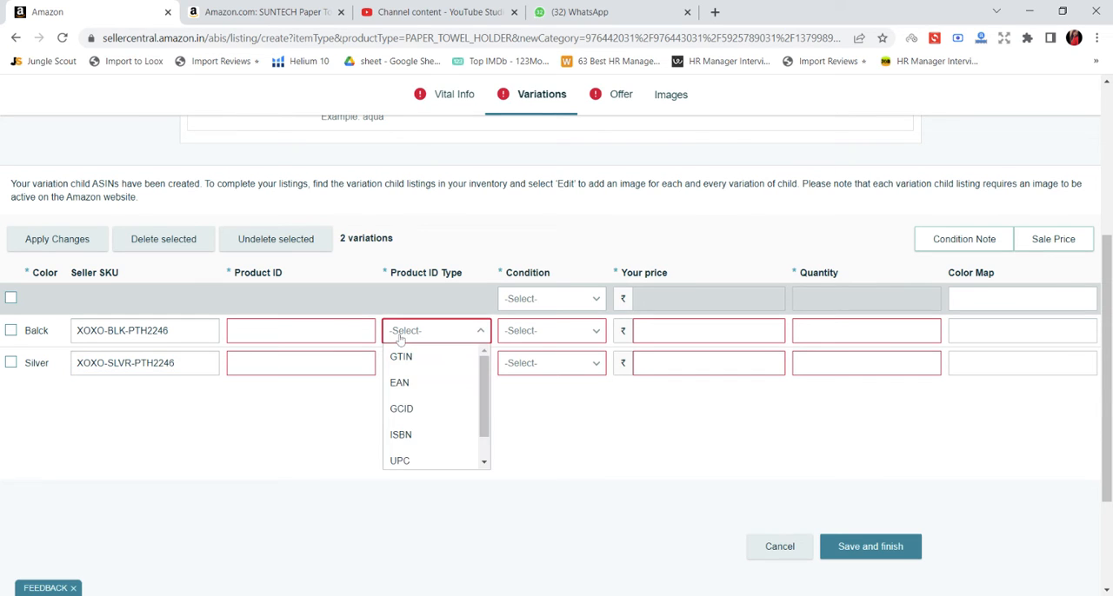
left_click(423, 459)
left_click(428, 364)
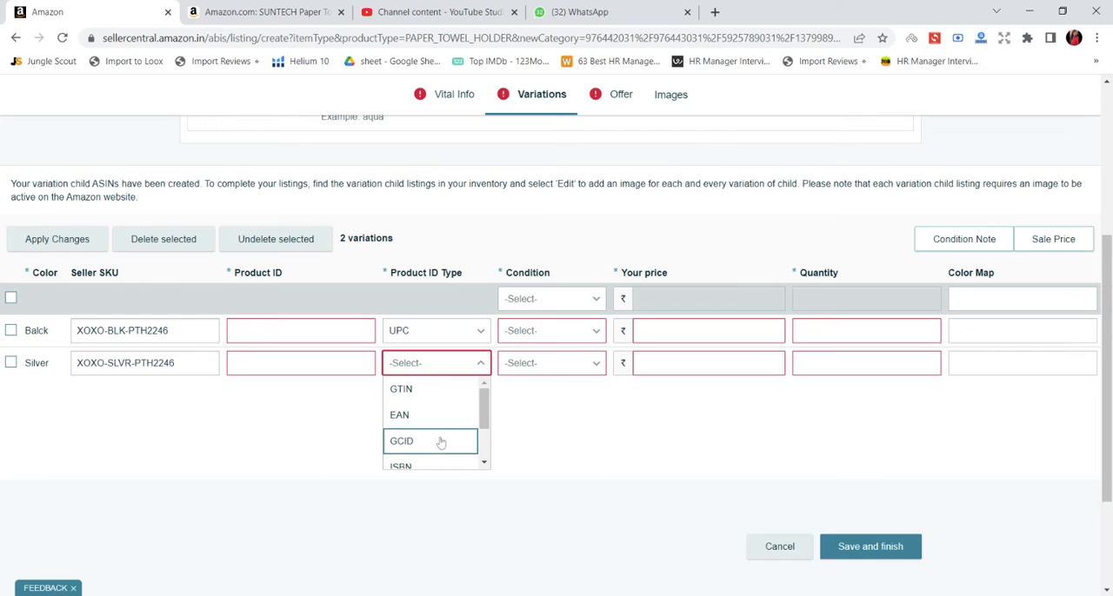
scroll(427, 459, "down", 1)
left_click(424, 430)
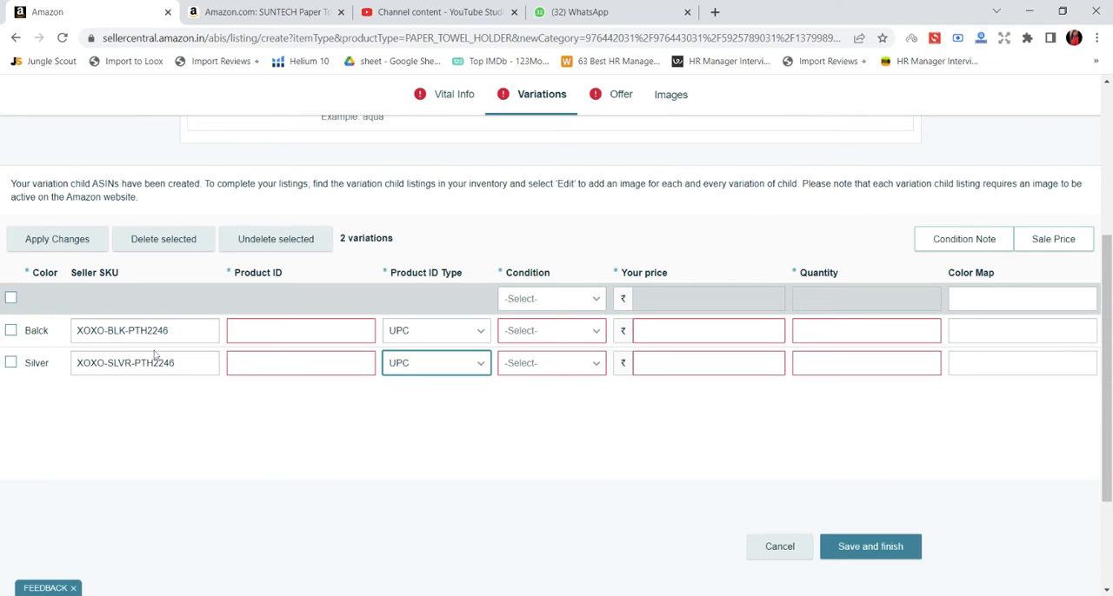
left_click(687, 12)
Enter product ID 12345678 for the Balck variation and 87654321 for the Silver variation.
left_click(252, 330)
type("12345678")
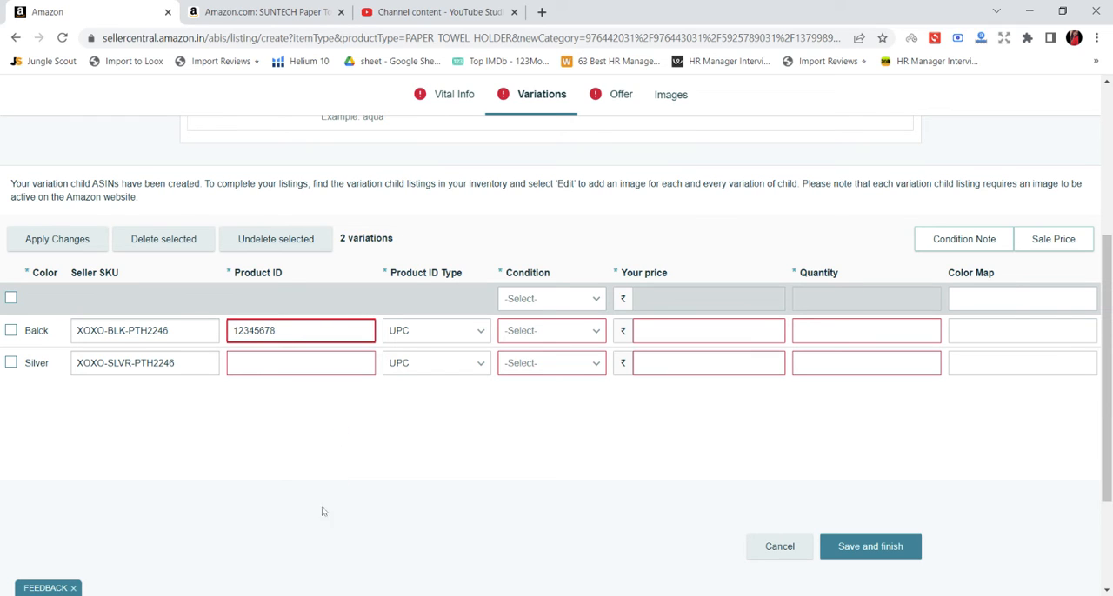
left_click(296, 364)
type("87")
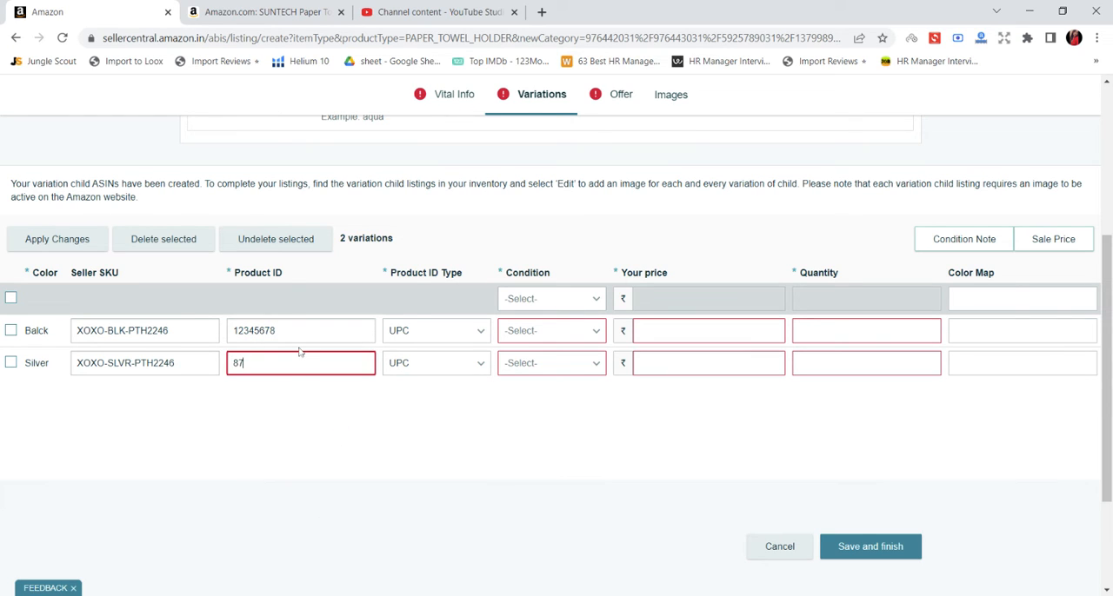
type("654321")
Set the condition of both the Balck and Silver variations to New.
left_click(536, 331)
left_click(541, 355)
left_click(541, 372)
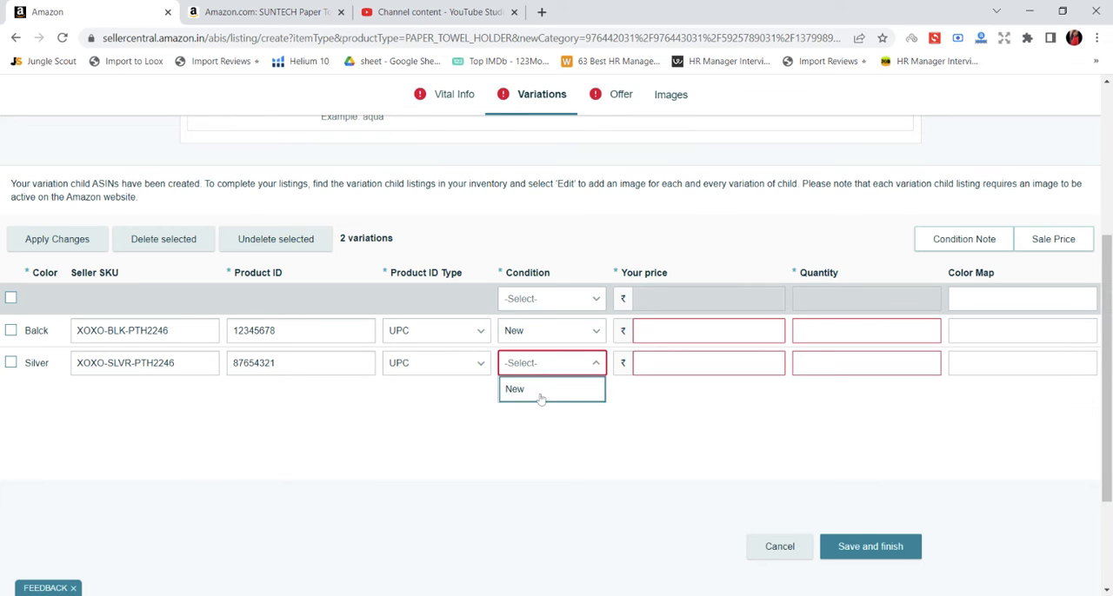
left_click(545, 388)
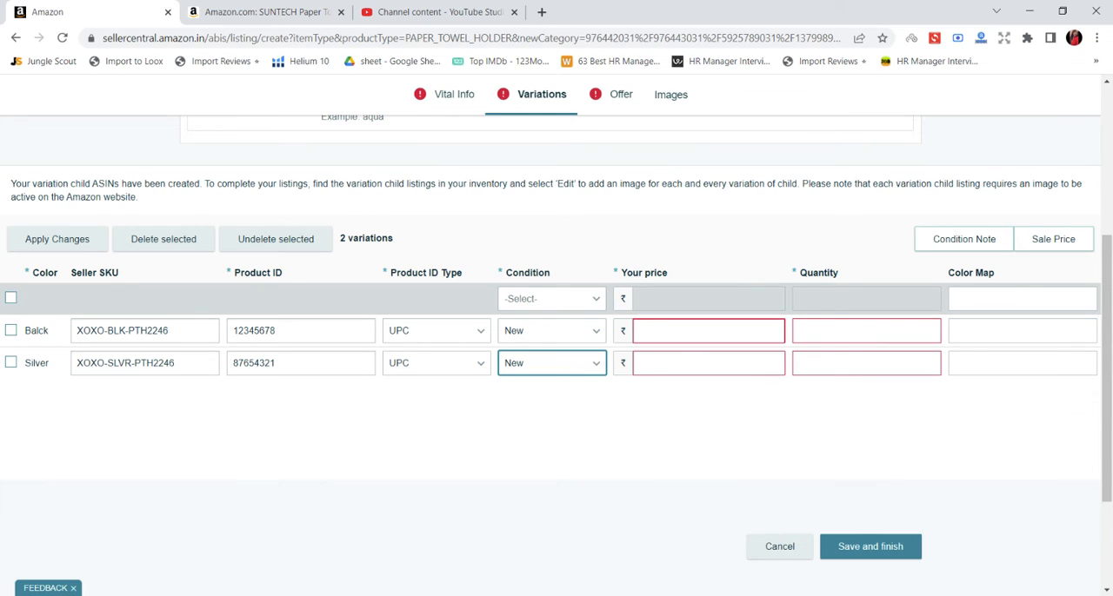
Check the black holder's price on the SUNTECH product page and set the Balck variation's price to 16.99.
left_click(283, 8)
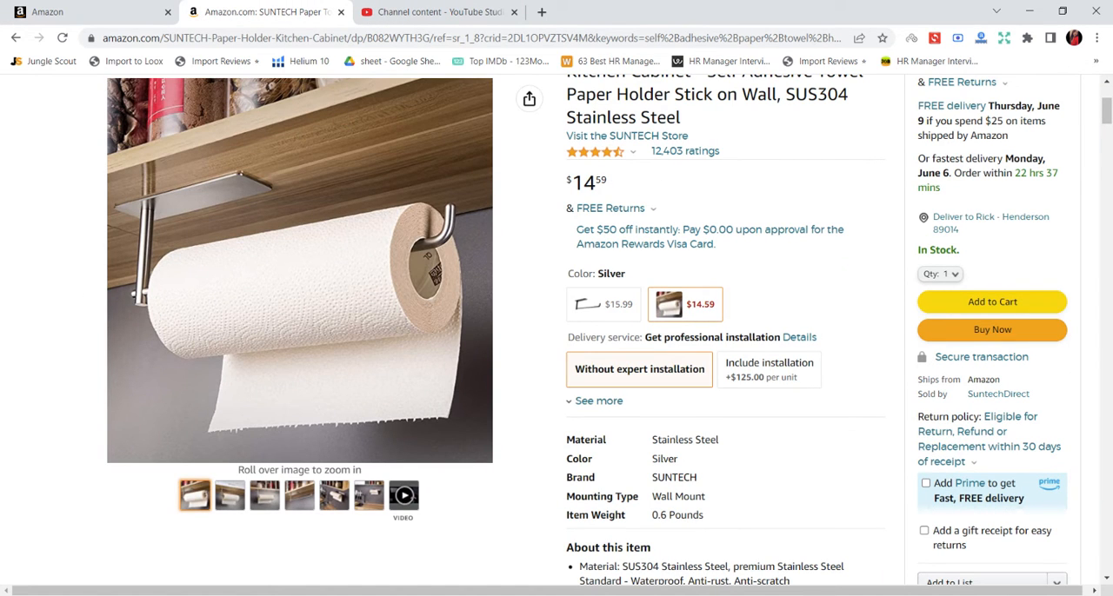
left_click(604, 311)
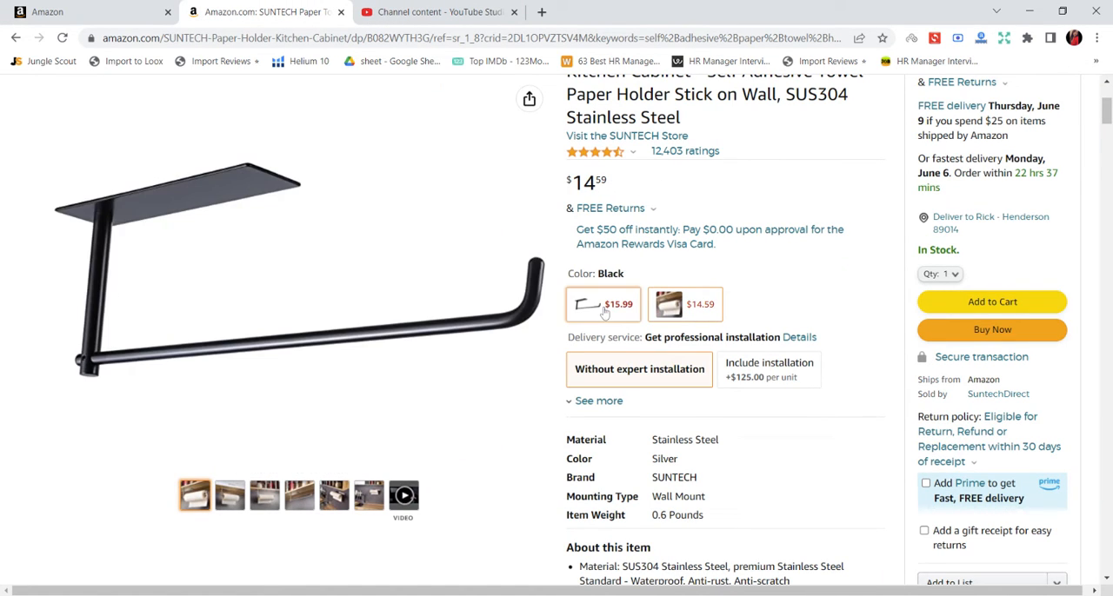
left_click(74, 7)
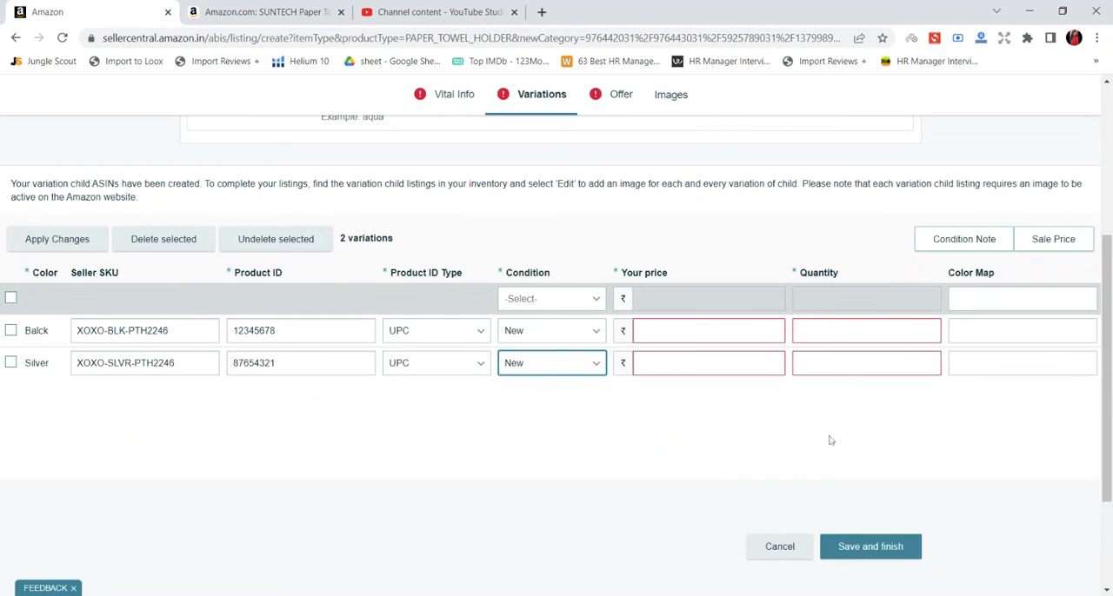
left_click(668, 331)
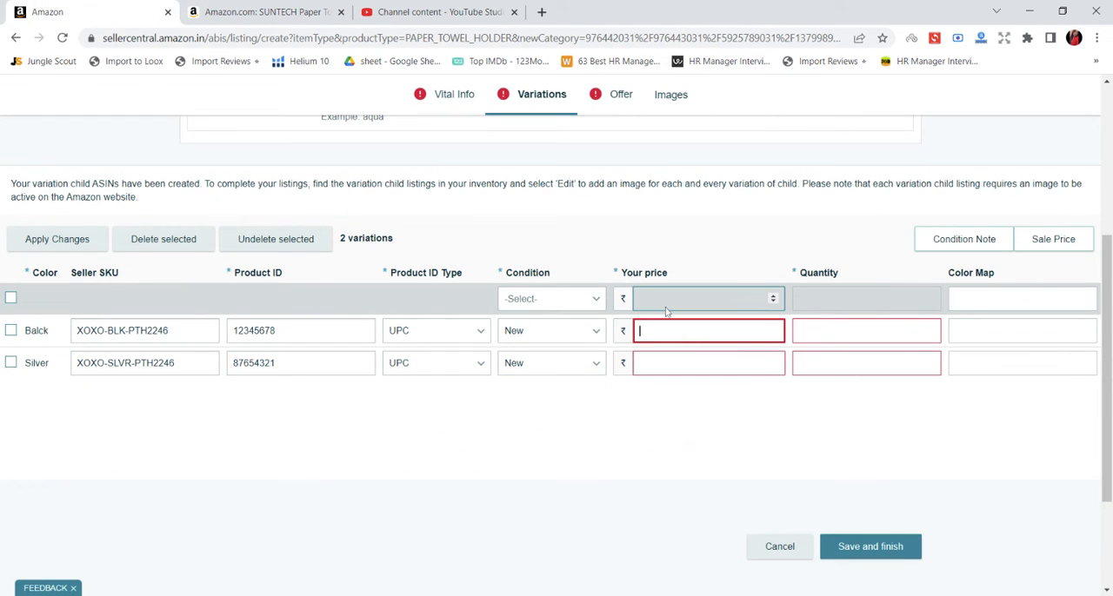
type("16.99")
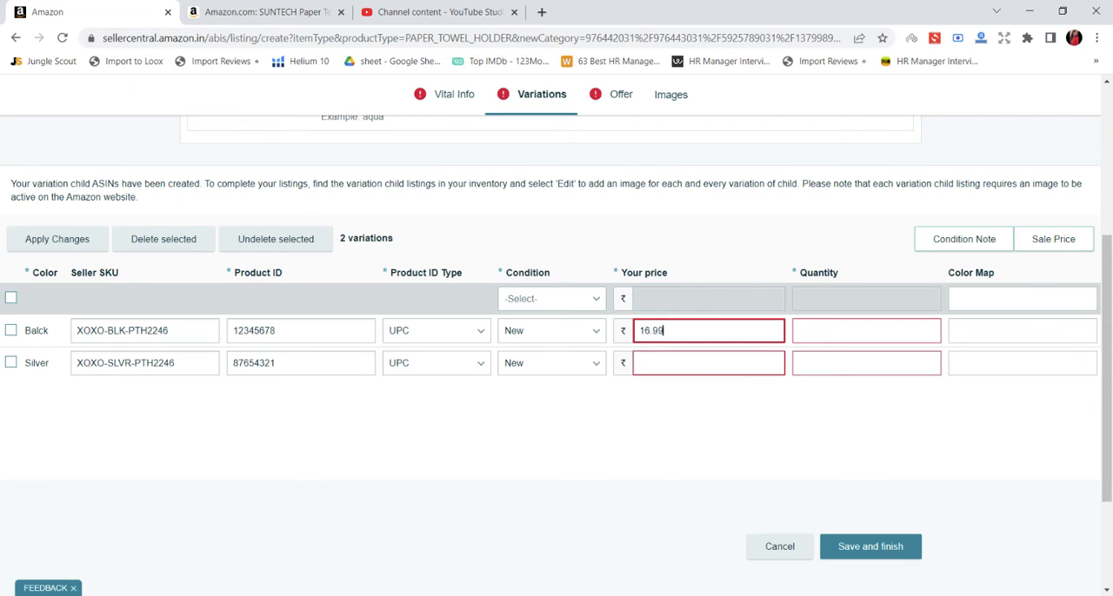
Set the price of the Silver variation to 17.33.
left_click(673, 362)
type("1")
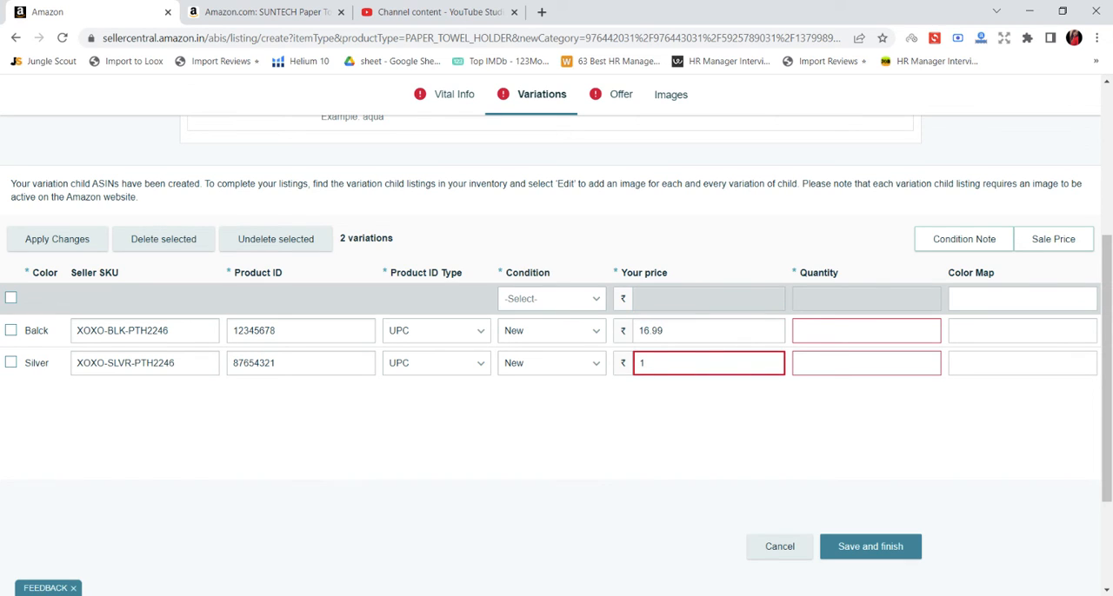
type("7.33")
left_click(644, 298)
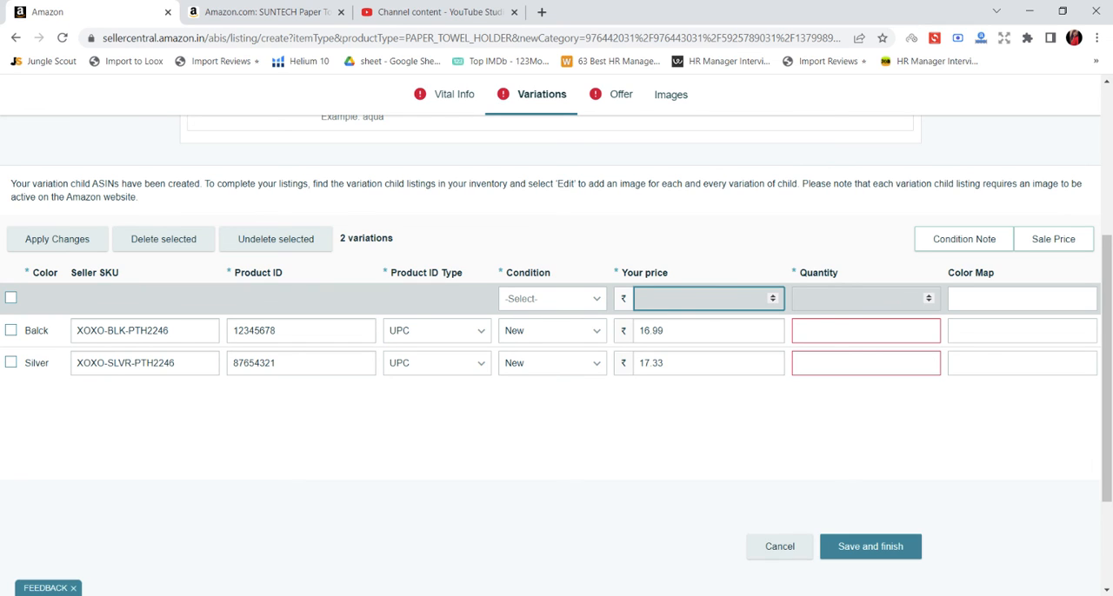
left_click(860, 331)
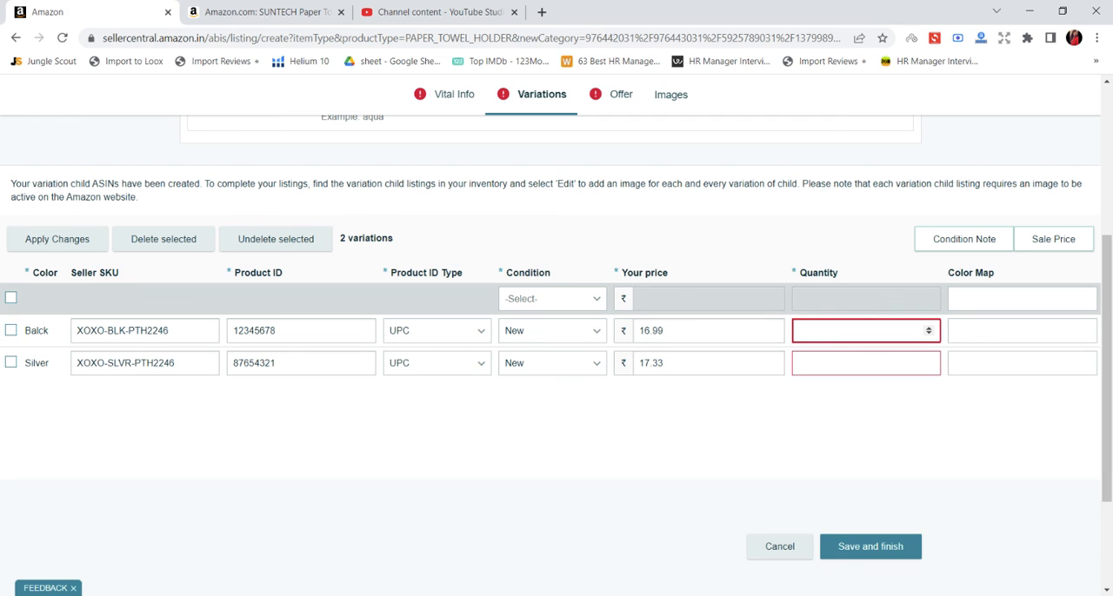
left_click(932, 299)
type("2")
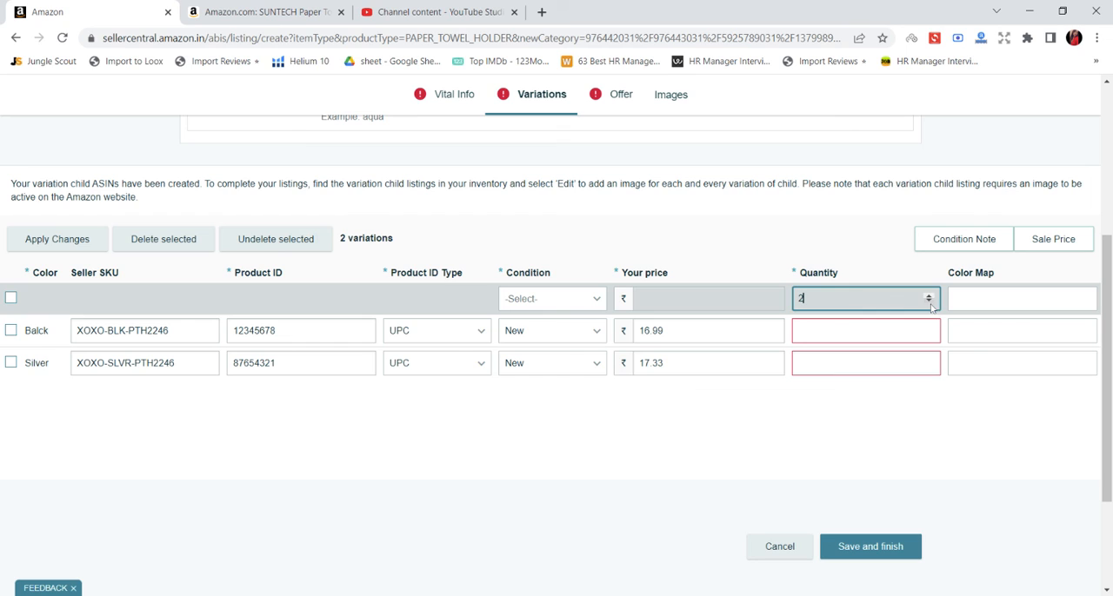
left_click(929, 302)
left_click(928, 302)
Set the quantity of both the Balck and Silver variations to 12.
left_click(861, 331)
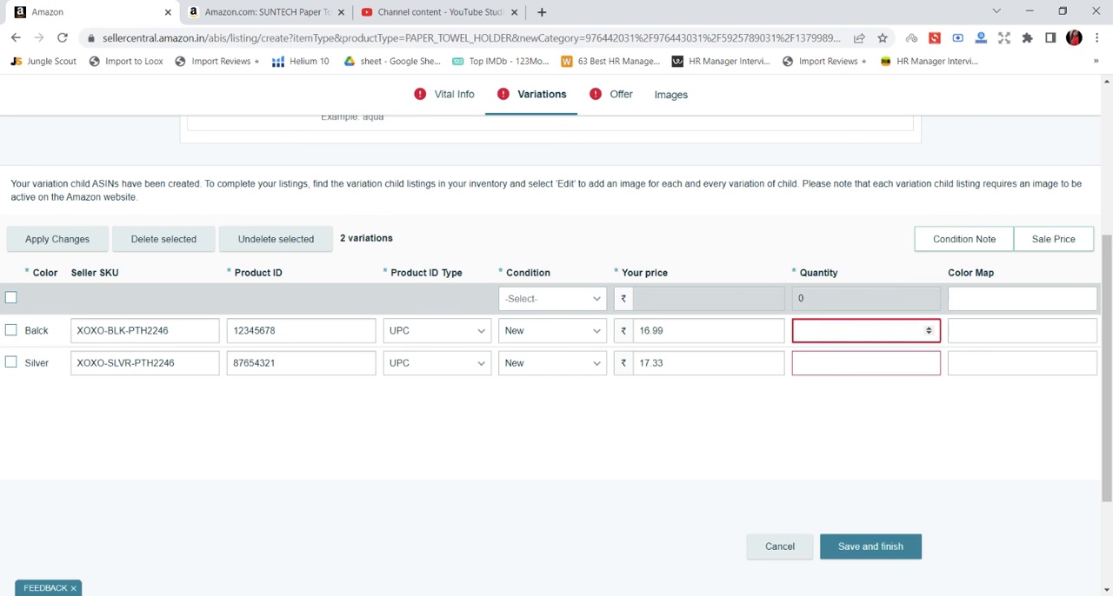
type("12")
left_click(891, 363)
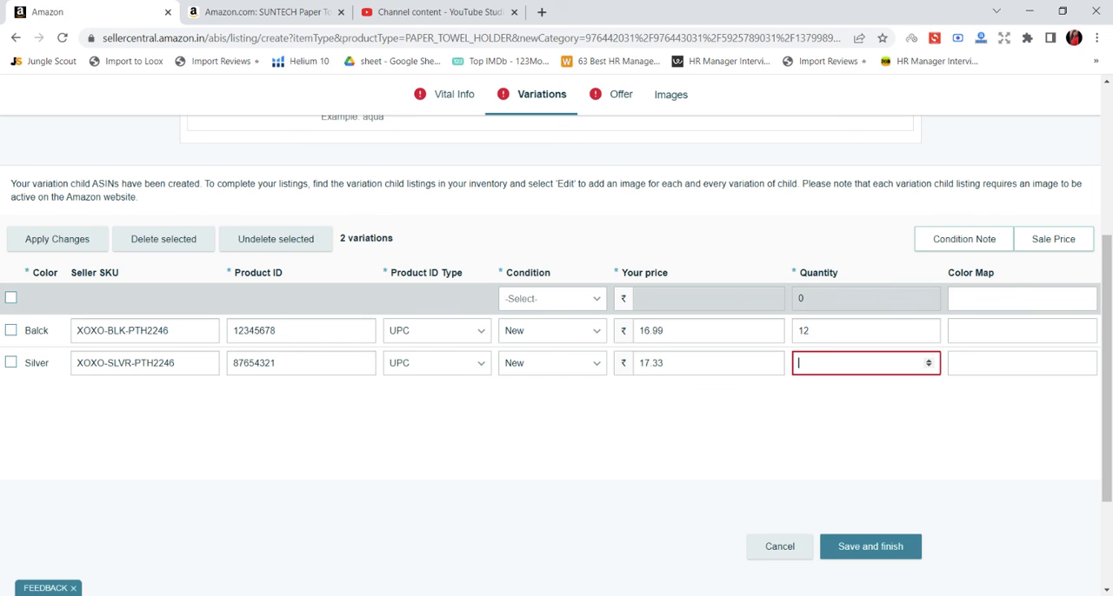
type("12")
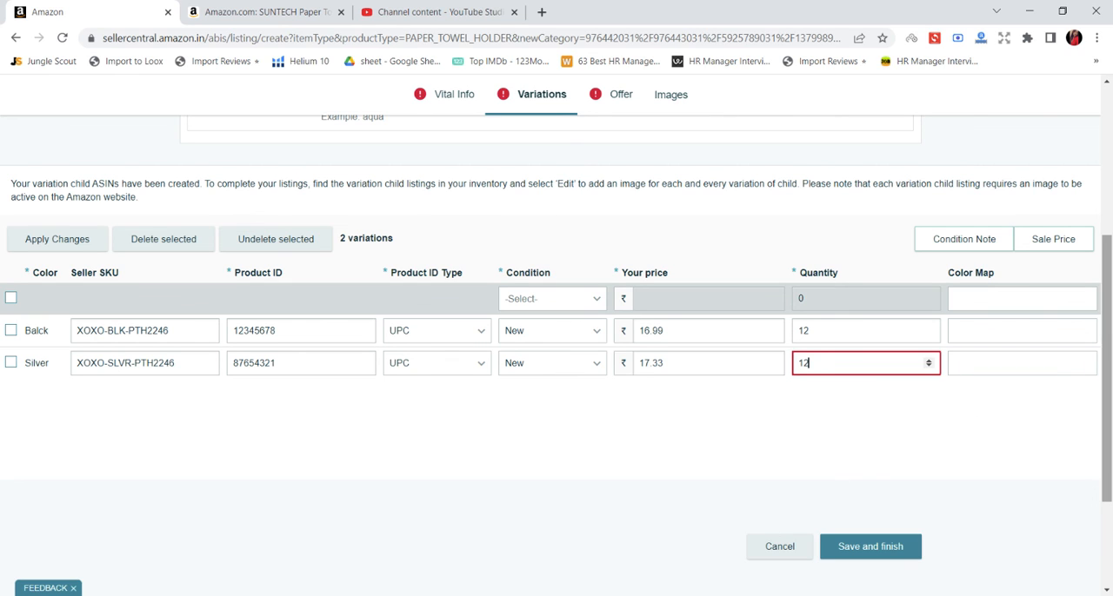
Set the color map to Black for the Balck variation and to Silver for the Silver variation.
left_click(1043, 330)
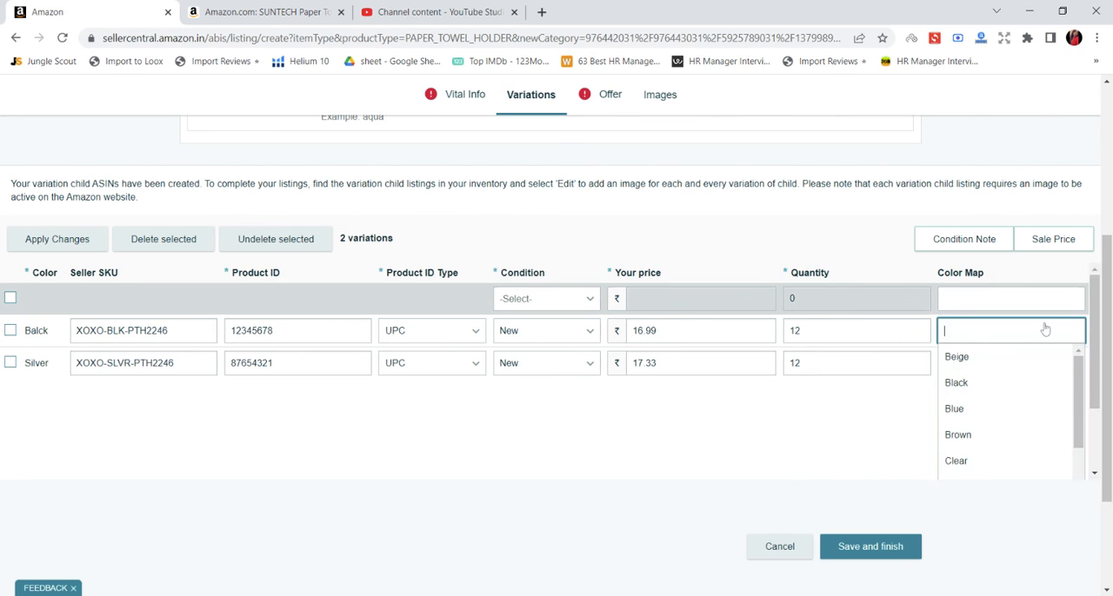
left_click(967, 387)
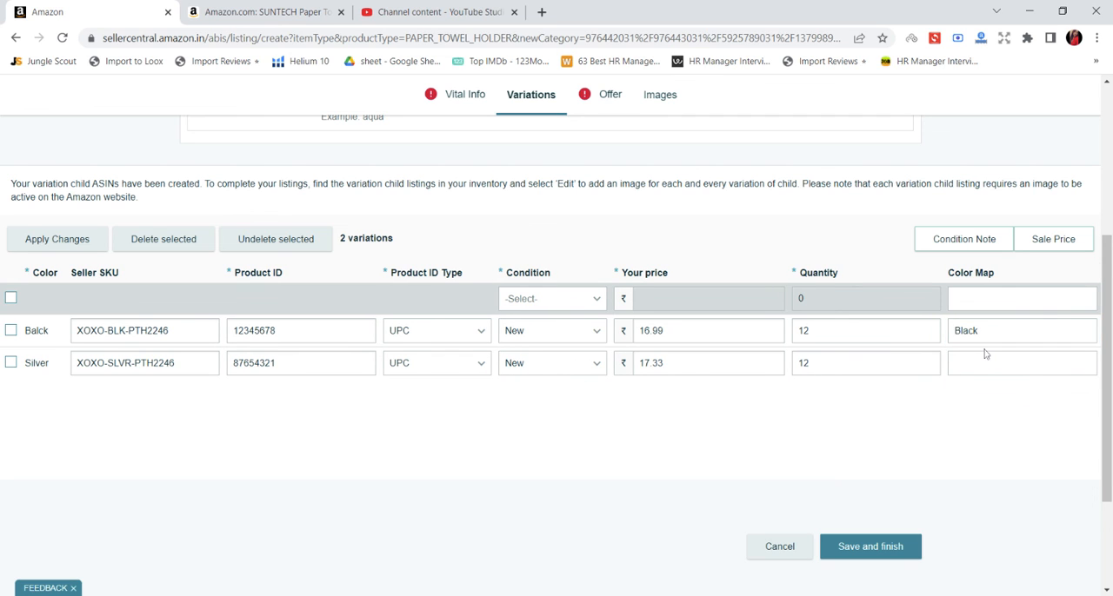
left_click(985, 361)
scroll(967, 432, "down", 3)
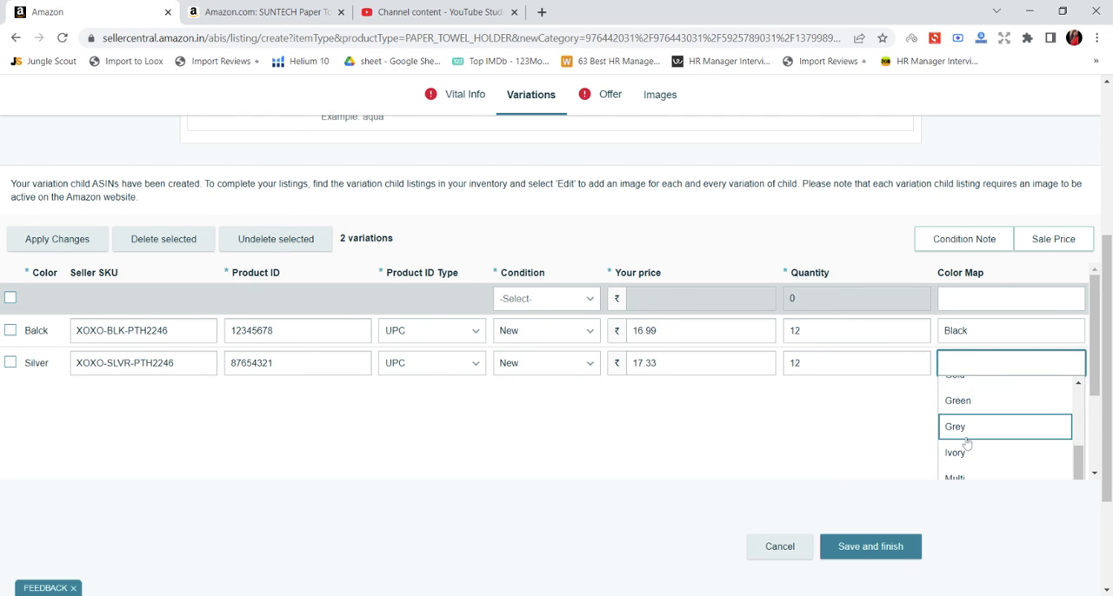
scroll(967, 443, "down", 1)
type("w")
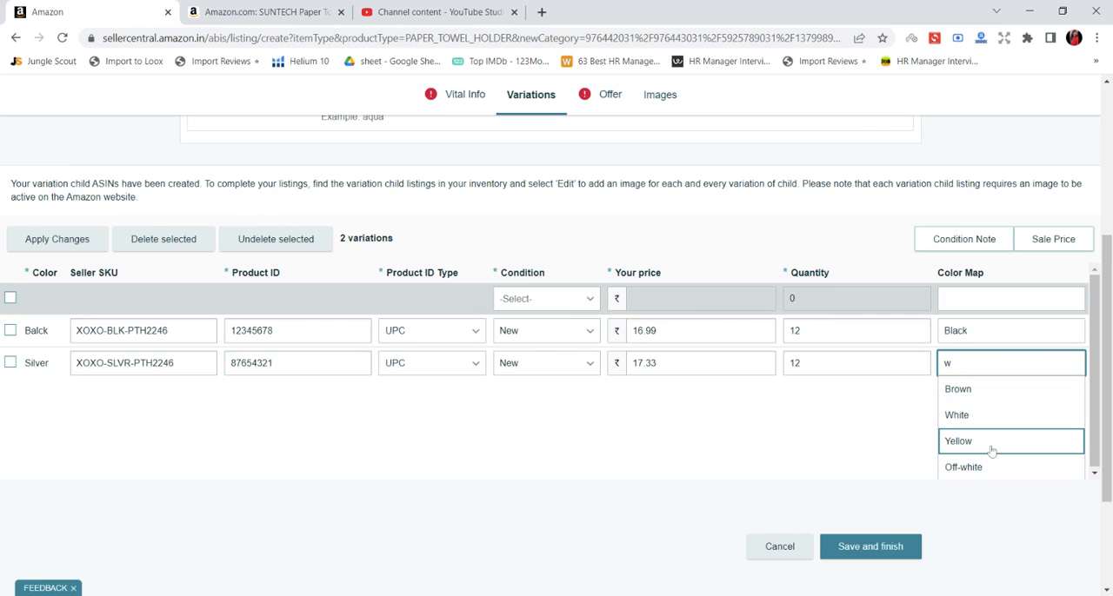
key("BackSpace")
type("s")
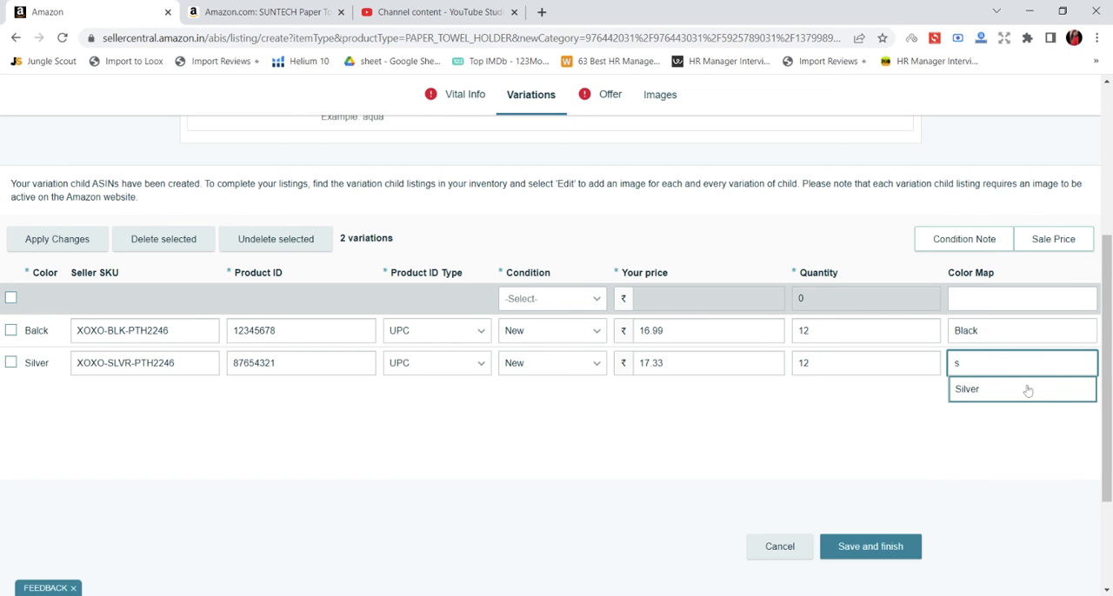
left_click(1026, 388)
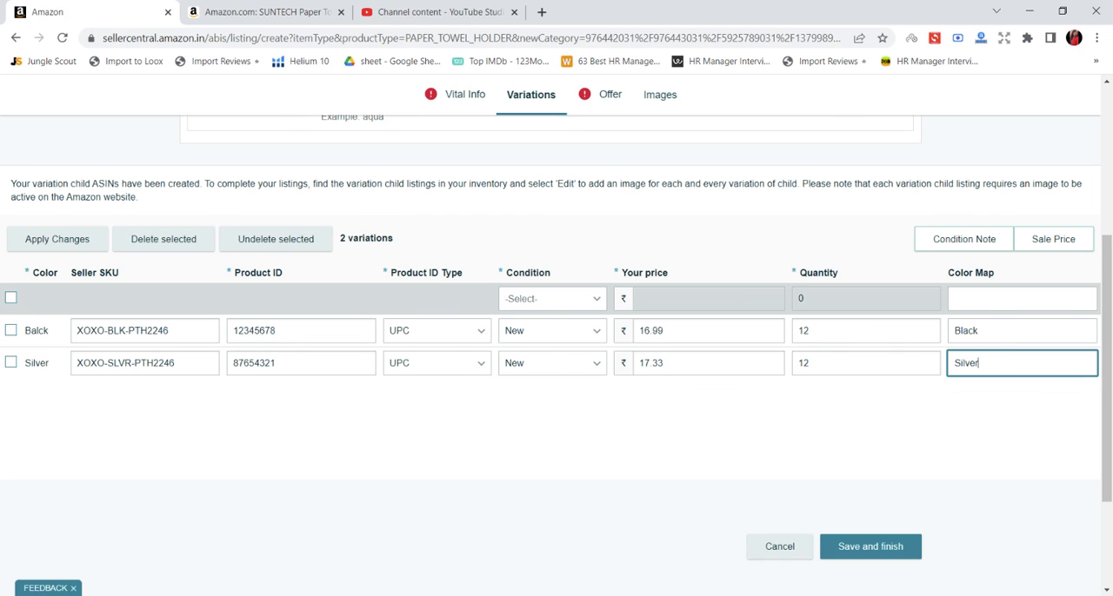
Review the completed variations, then open the listing's Offer section and look over its required fields.
scroll(520, 272, "up", 3)
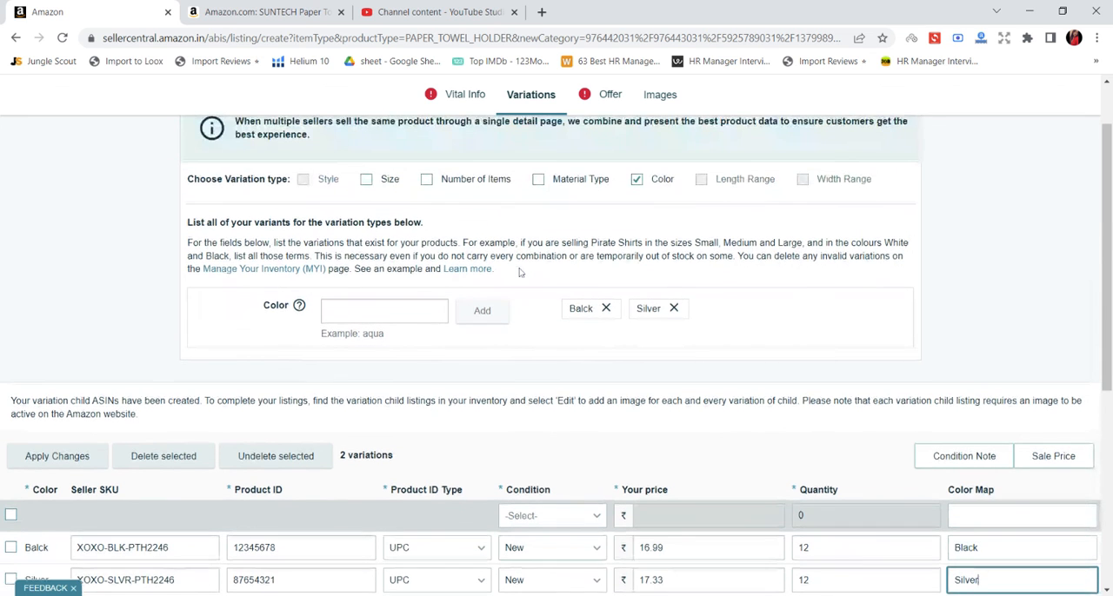
scroll(520, 273, "down", 2)
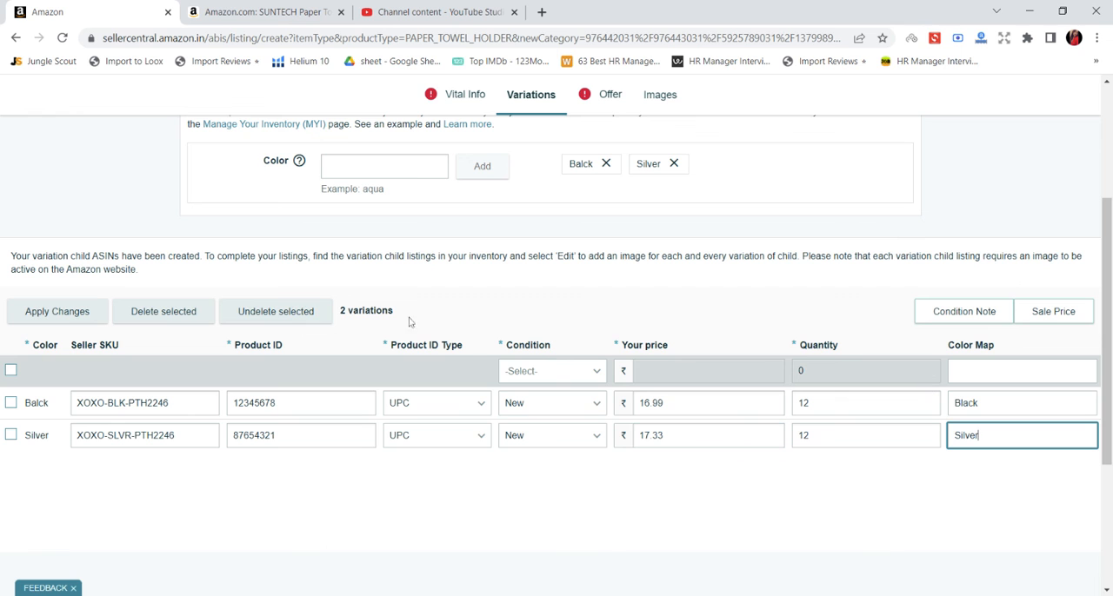
scroll(591, 431, "down", 3)
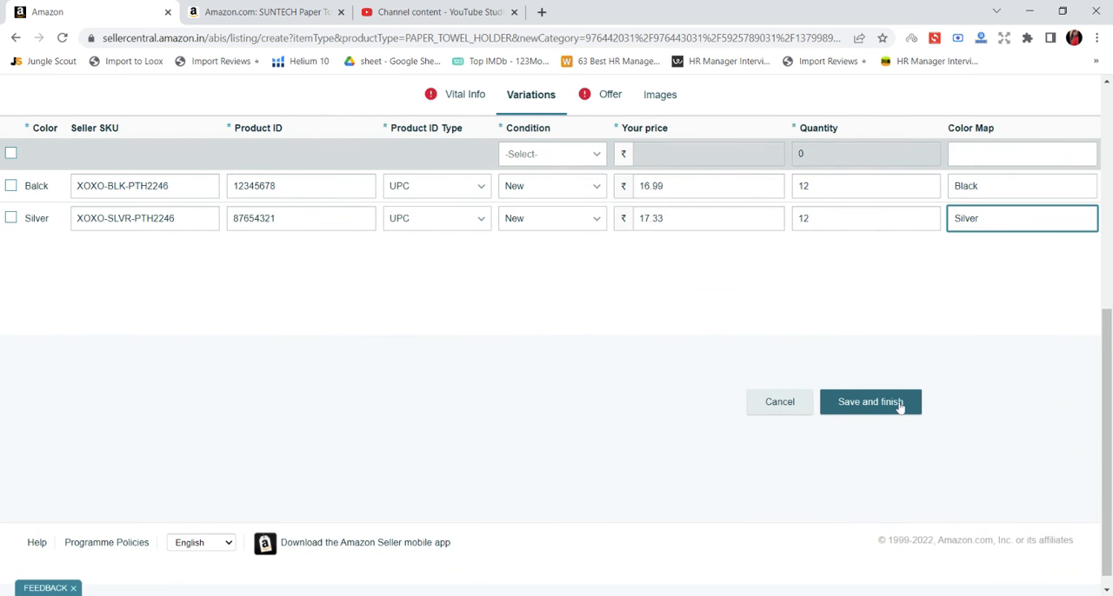
scroll(701, 405, "up", 5)
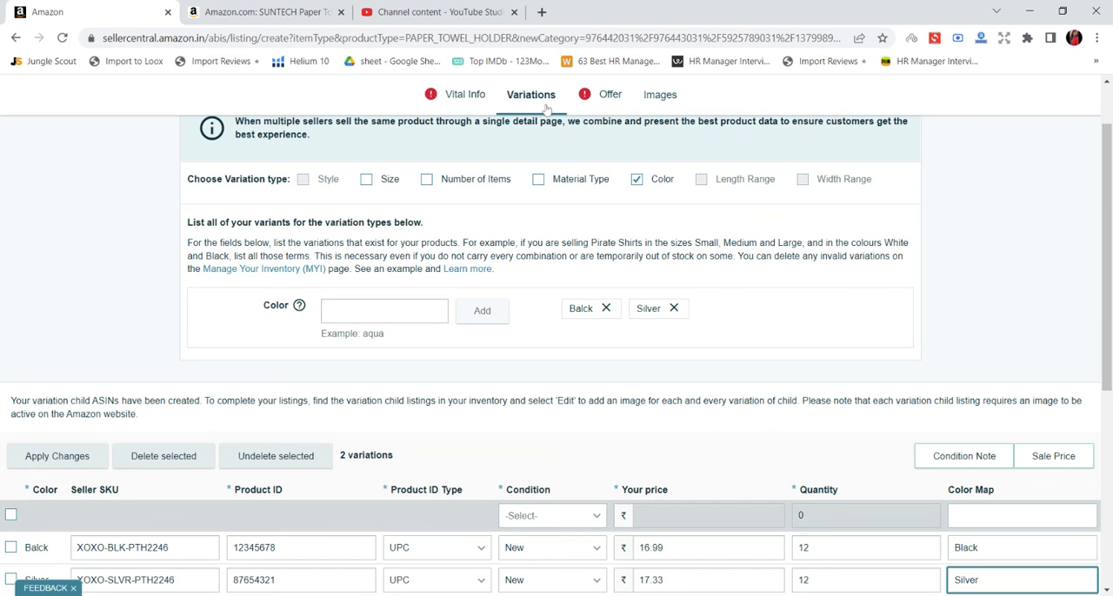
left_click(620, 105)
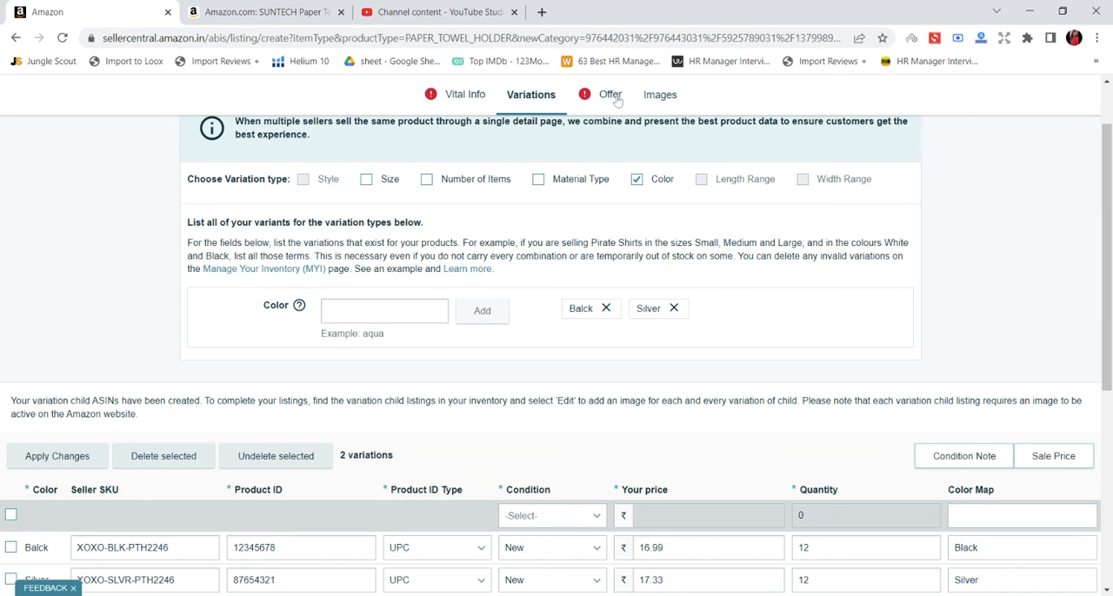
scroll(467, 255, "down", 2)
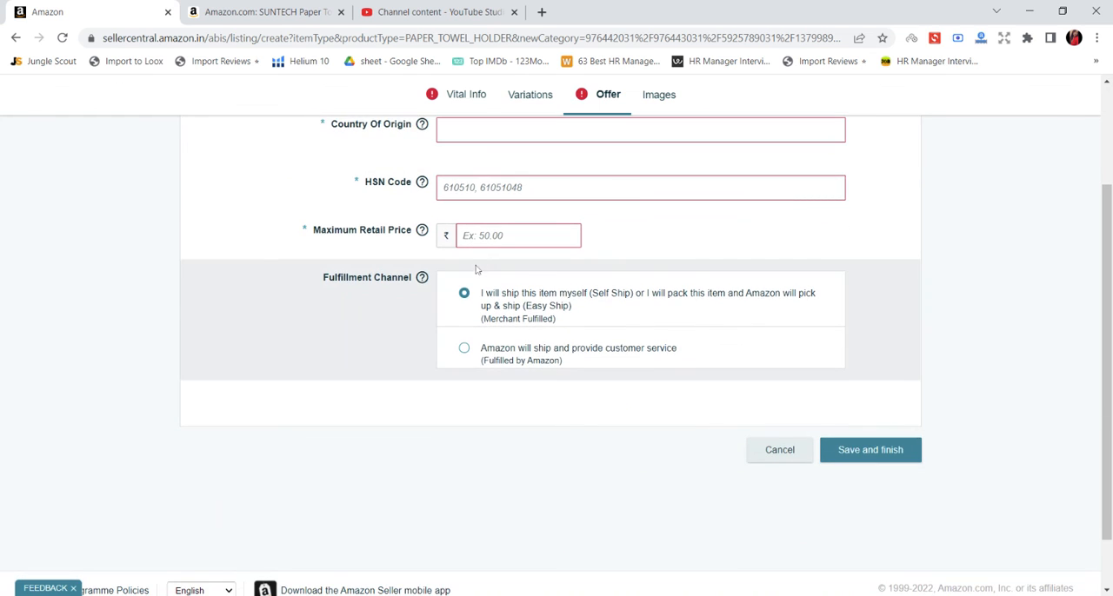
scroll(475, 263, "up", 2)
left_click(244, 595)
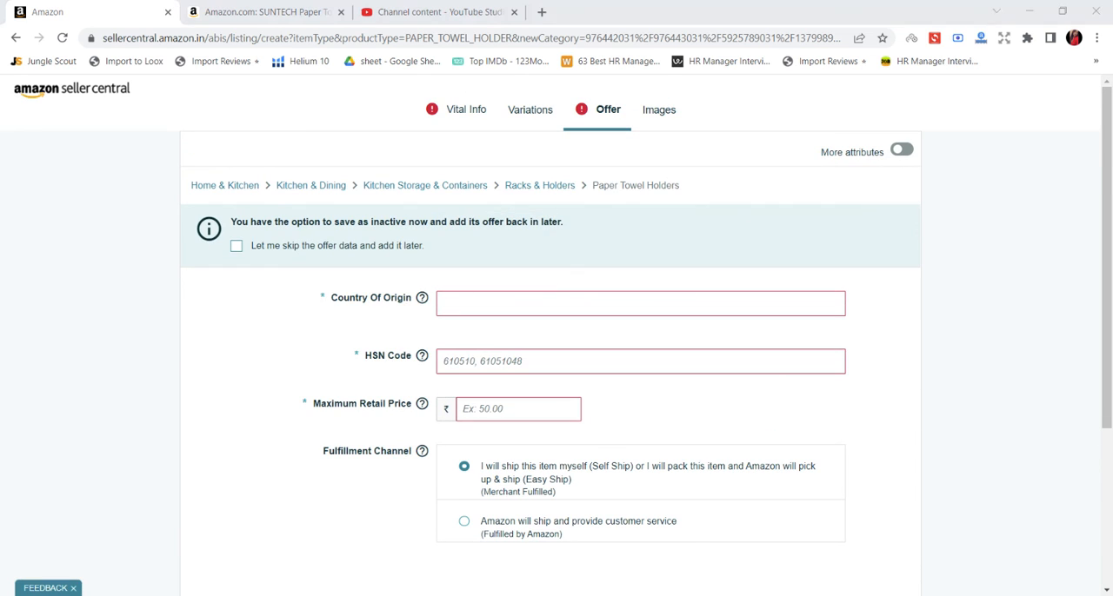